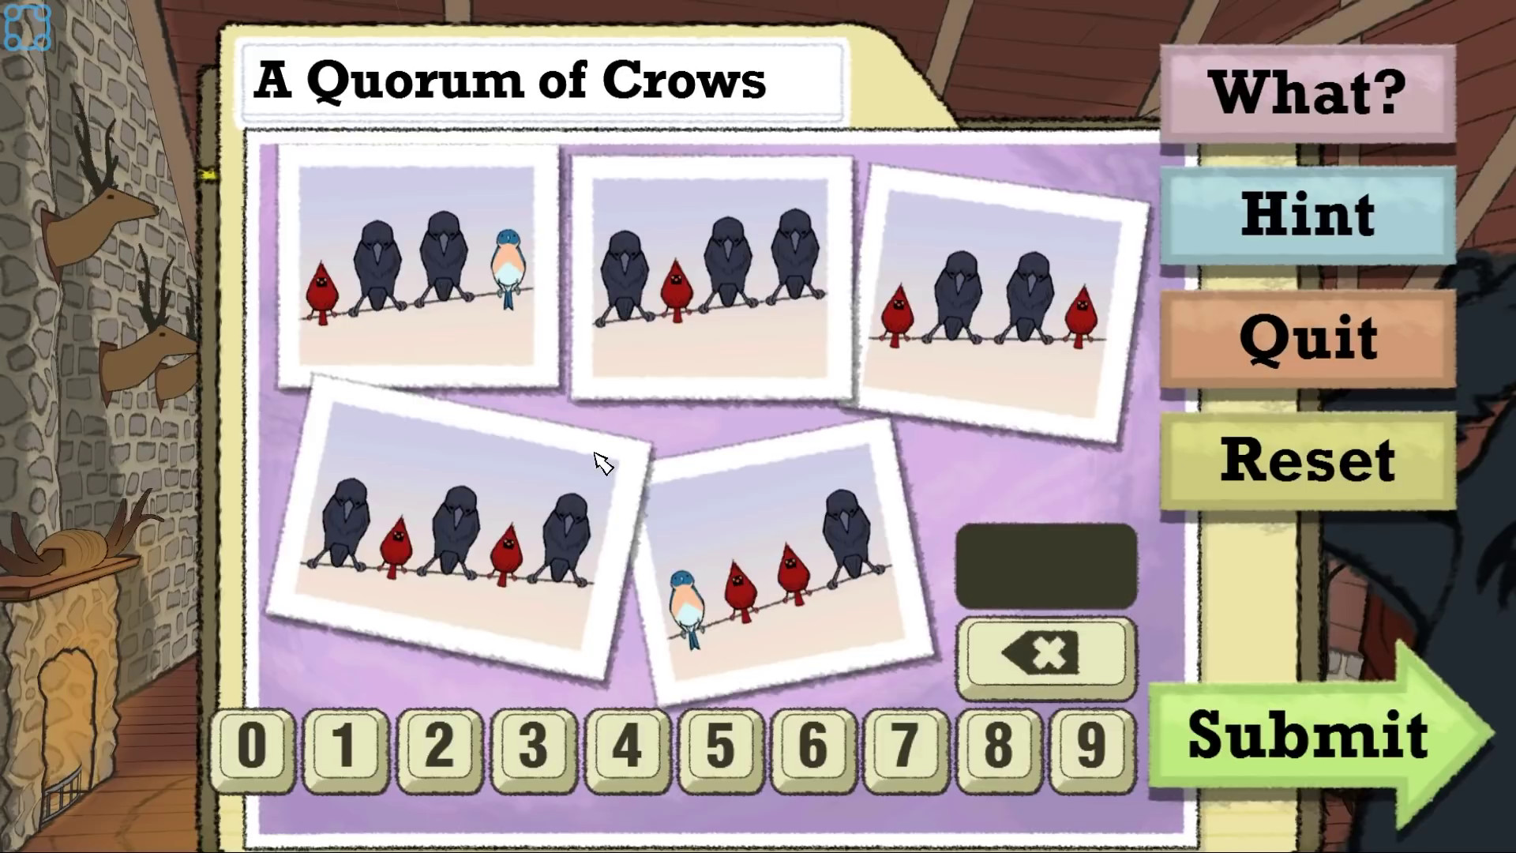
Step: Switch to Photoshop and cut the first bird photo, which ends with a bluebird, out of the screenshot onto its own layer
{"action": "key", "text": "alt+Tab"}
{"action": "key", "text": "ctrl+plus"}
{"action": "key", "text": "ctrl+plus"}
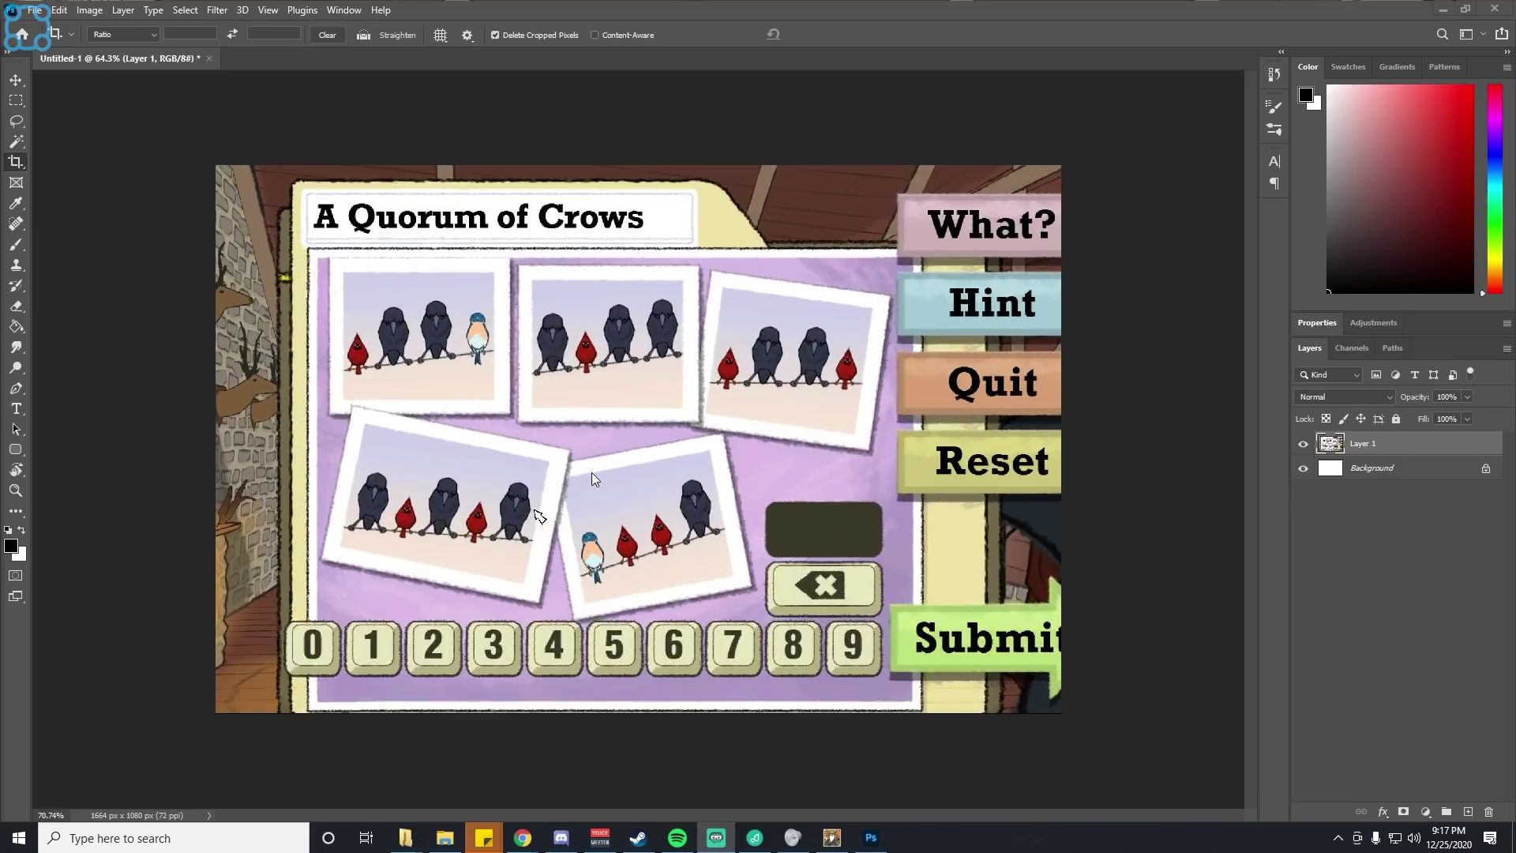
{"action": "key", "text": "ctrl+plus"}
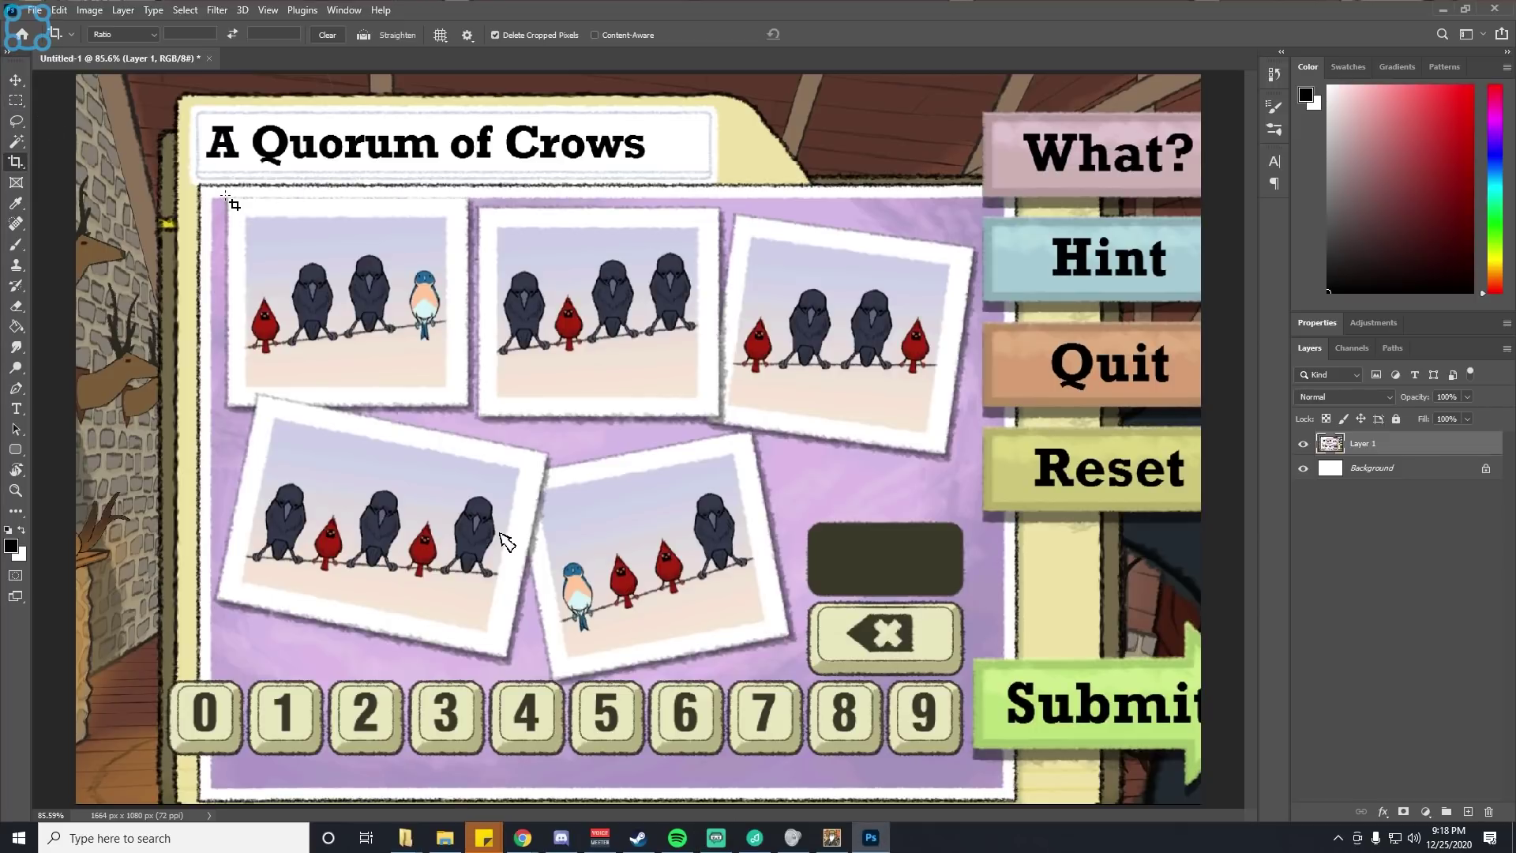
{"action": "left_click", "coordinate": [9, 101]}
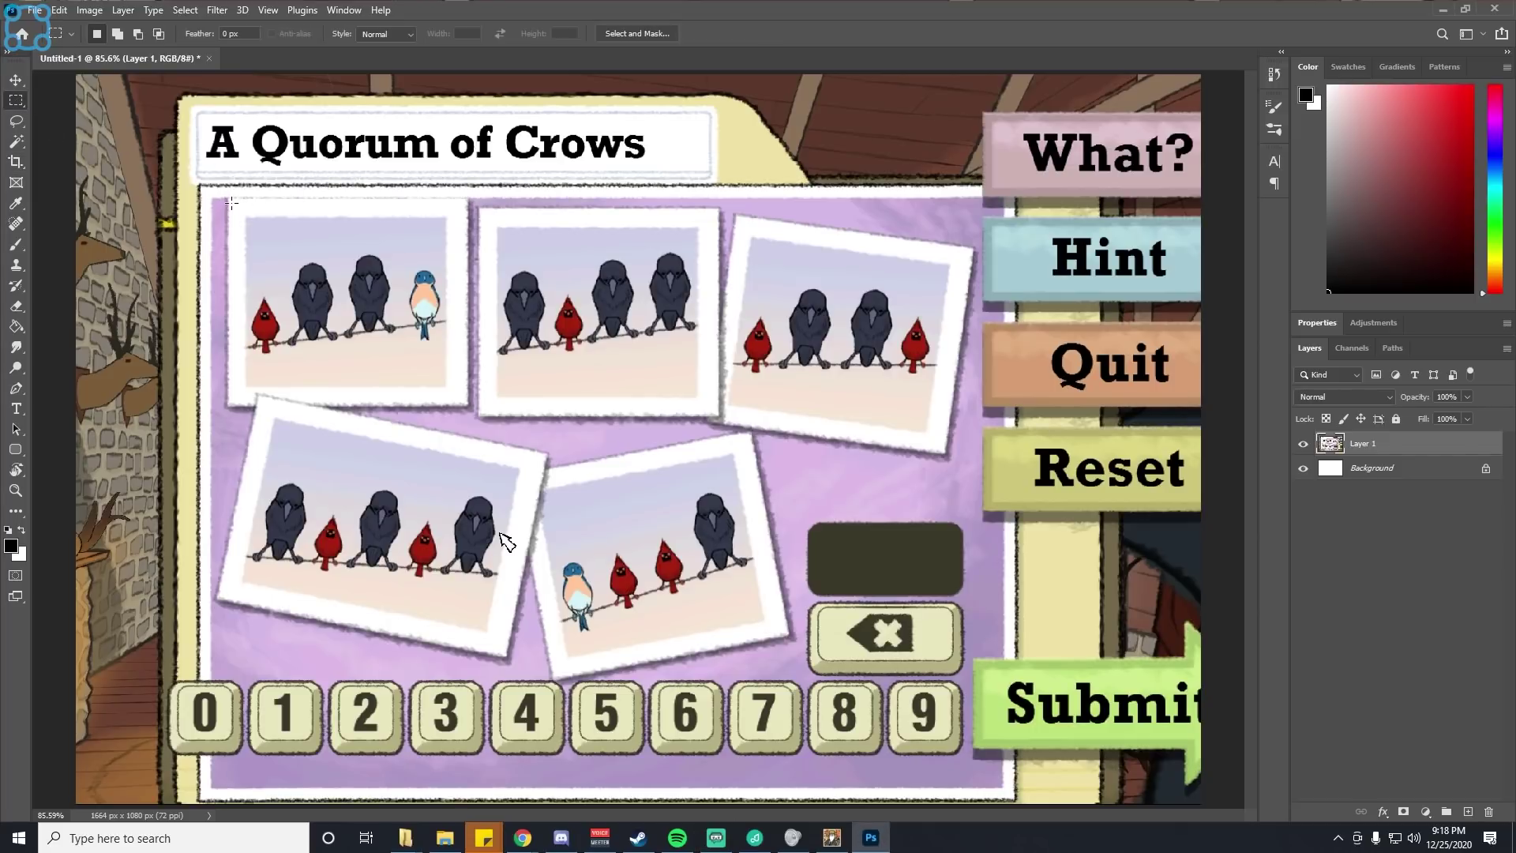
{"action": "left_click_drag", "start_coordinate": [228, 199], "coordinate": [453, 393]}
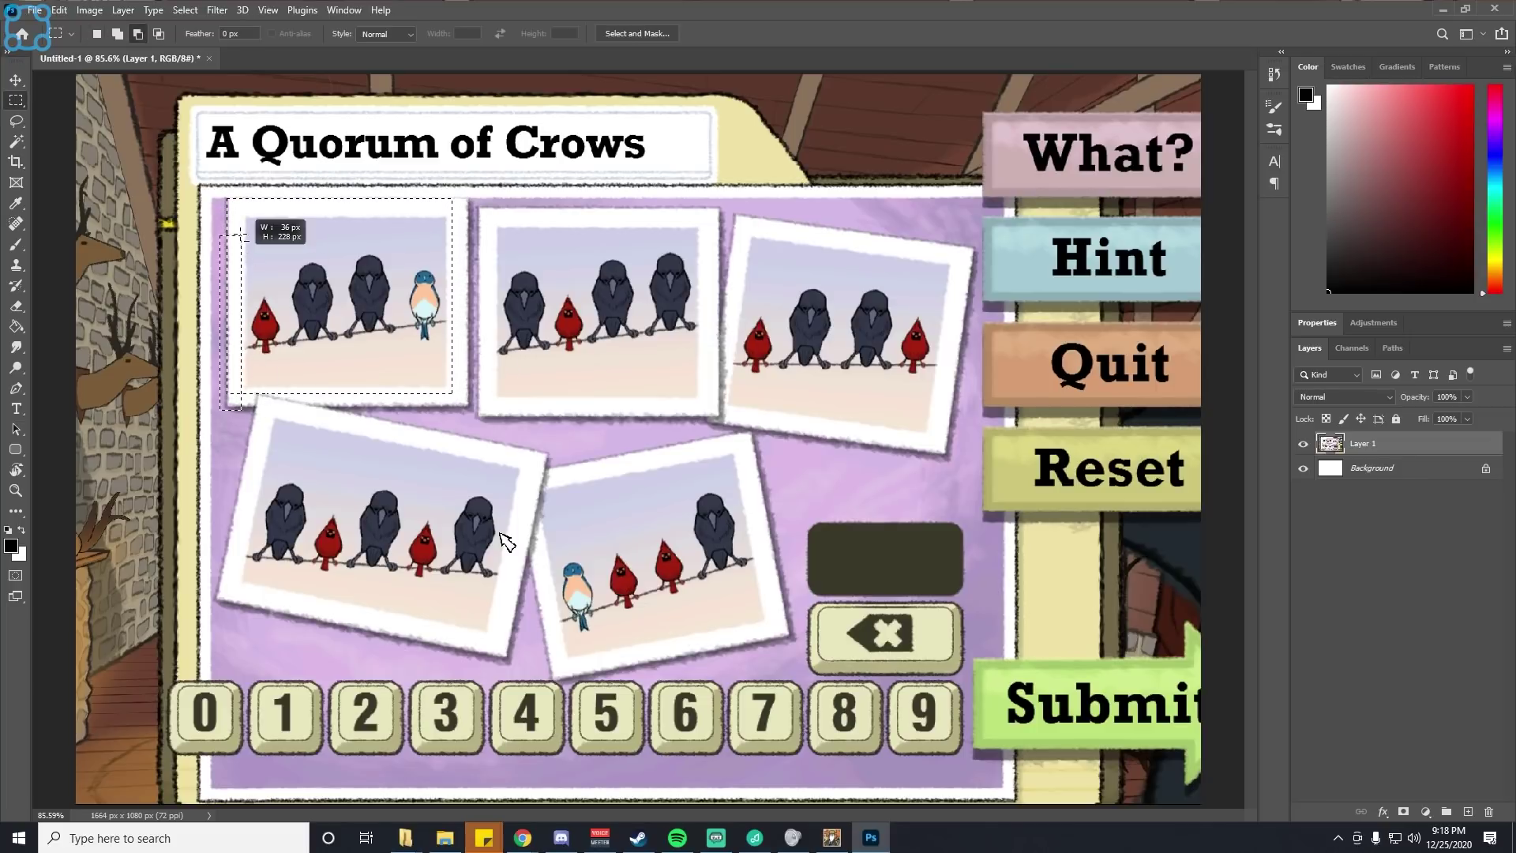
{"action": "left_click_drag", "start_coordinate": [192, 166], "coordinate": [489, 213]}
{"action": "key", "text": "ctrl+x"}
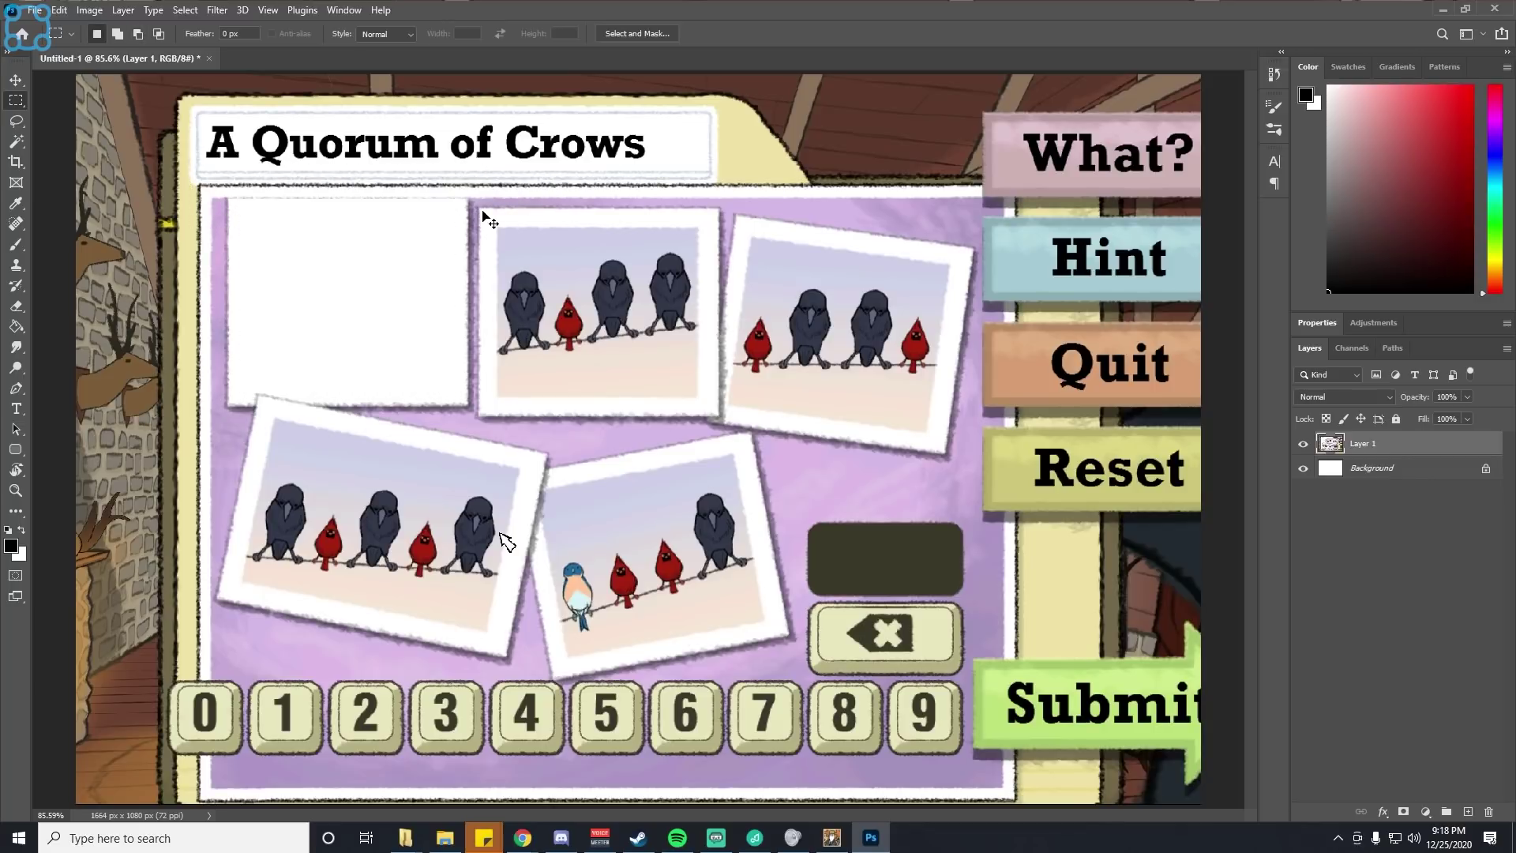
{"action": "key", "text": "ctrl+v"}
Step: Cut the photo of three crows and one cardinal out of Layer 1 and paste it onto its own layer
{"action": "left_click_drag", "start_coordinate": [498, 224], "coordinate": [700, 400]}
{"action": "key", "text": "ctrl+x"}
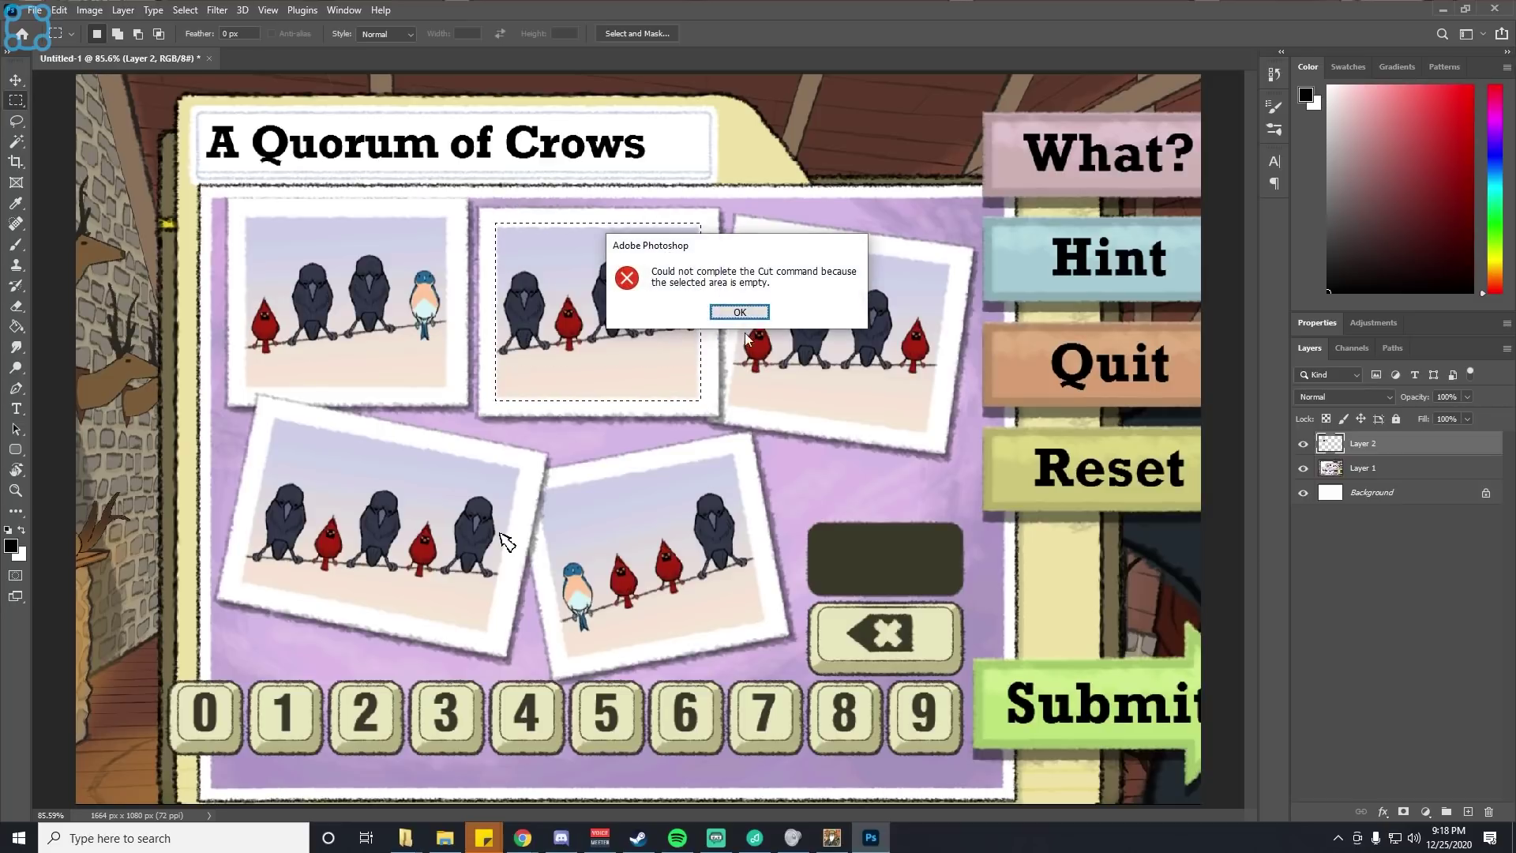
{"action": "key", "text": "Return"}
{"action": "left_click", "coordinate": [1374, 469]}
{"action": "key", "text": "ctrl+x"}
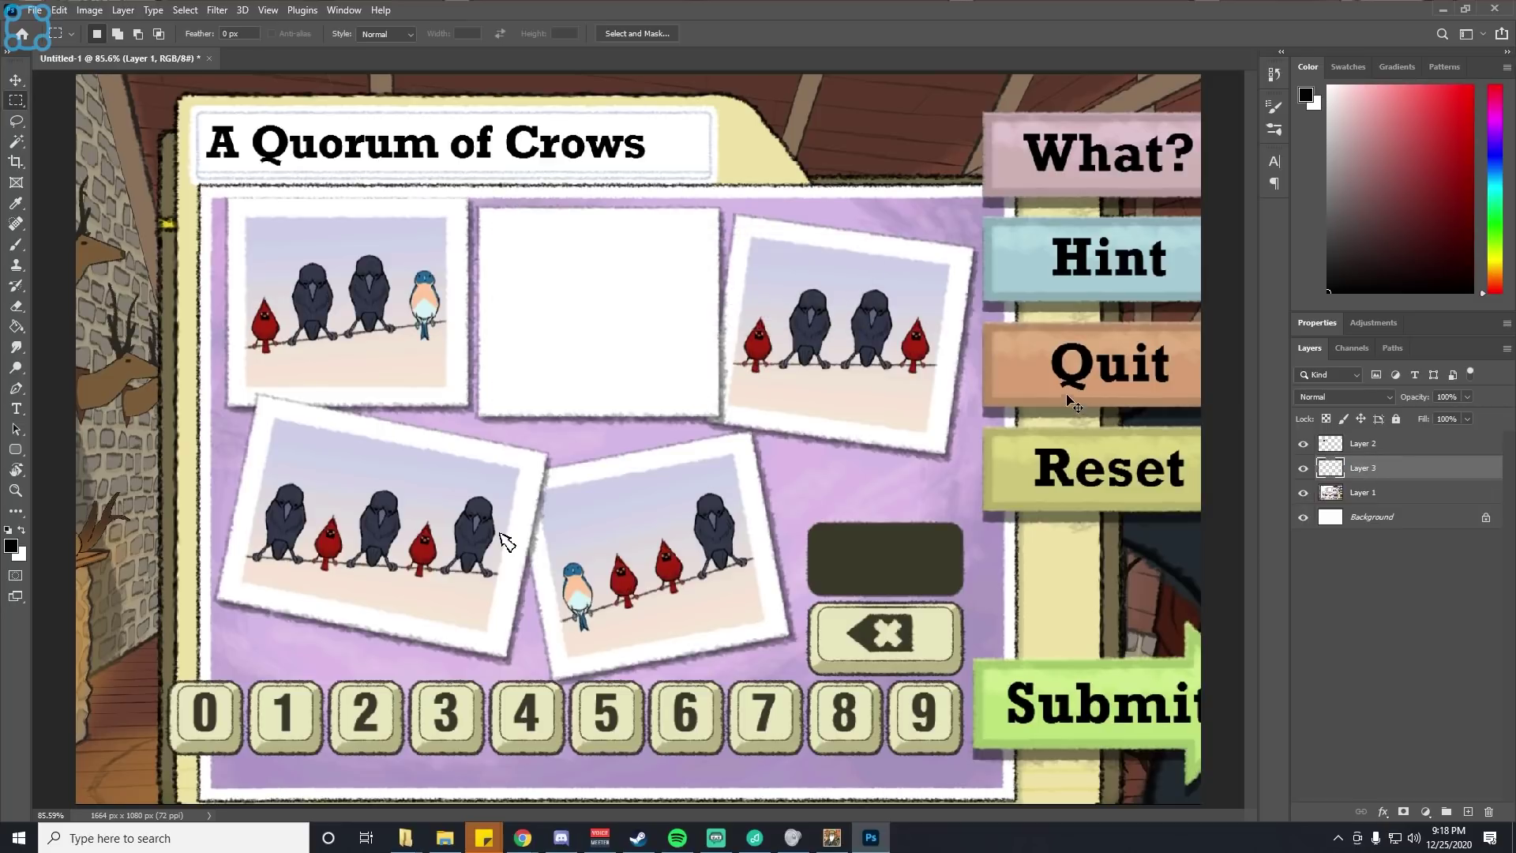
{"action": "key", "text": "ctrl+v"}
Step: Outline the tilted photo of two crows between two cardinals with the Polygonal Lasso and move it from Layer 1 to its own layer
{"action": "left_click", "coordinate": [1385, 493]}
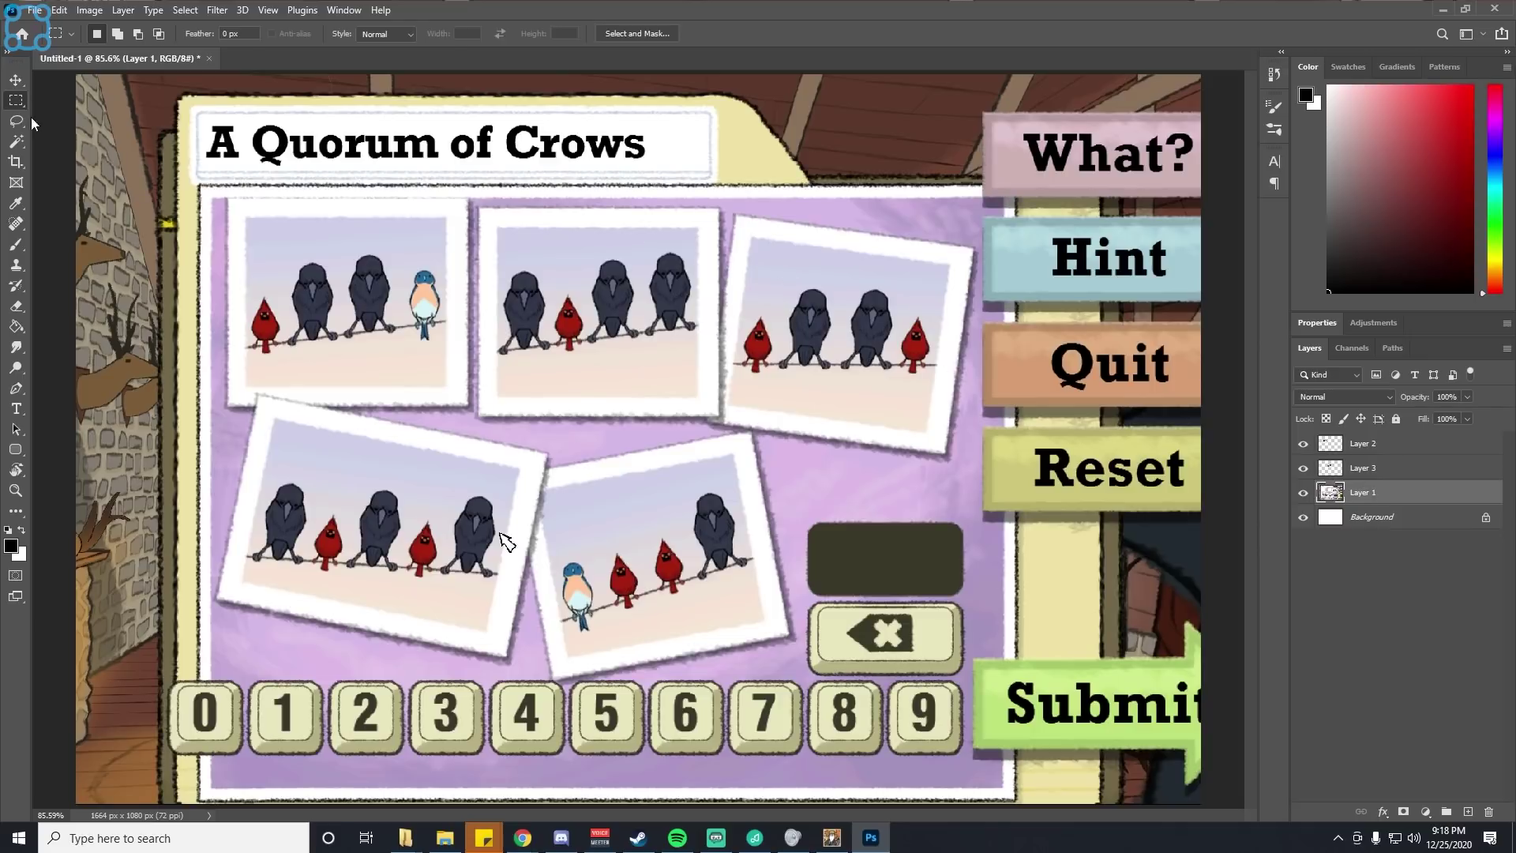
{"action": "left_click", "coordinate": [16, 121]}
{"action": "left_click", "coordinate": [79, 136]}
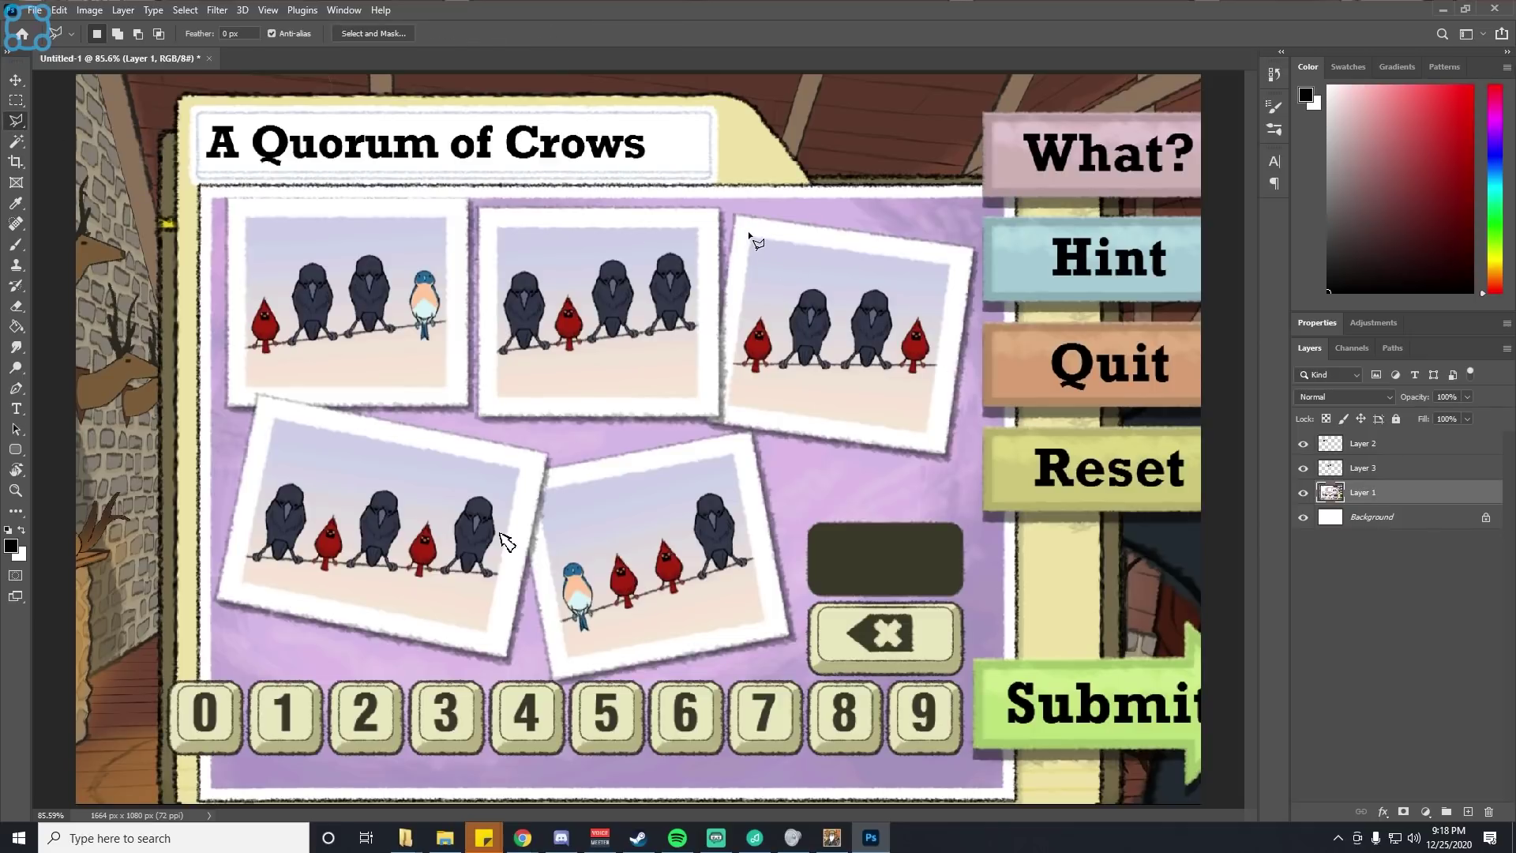
{"action": "left_click", "coordinate": [749, 234]}
{"action": "left_click", "coordinate": [727, 409]}
{"action": "left_click", "coordinate": [929, 434]}
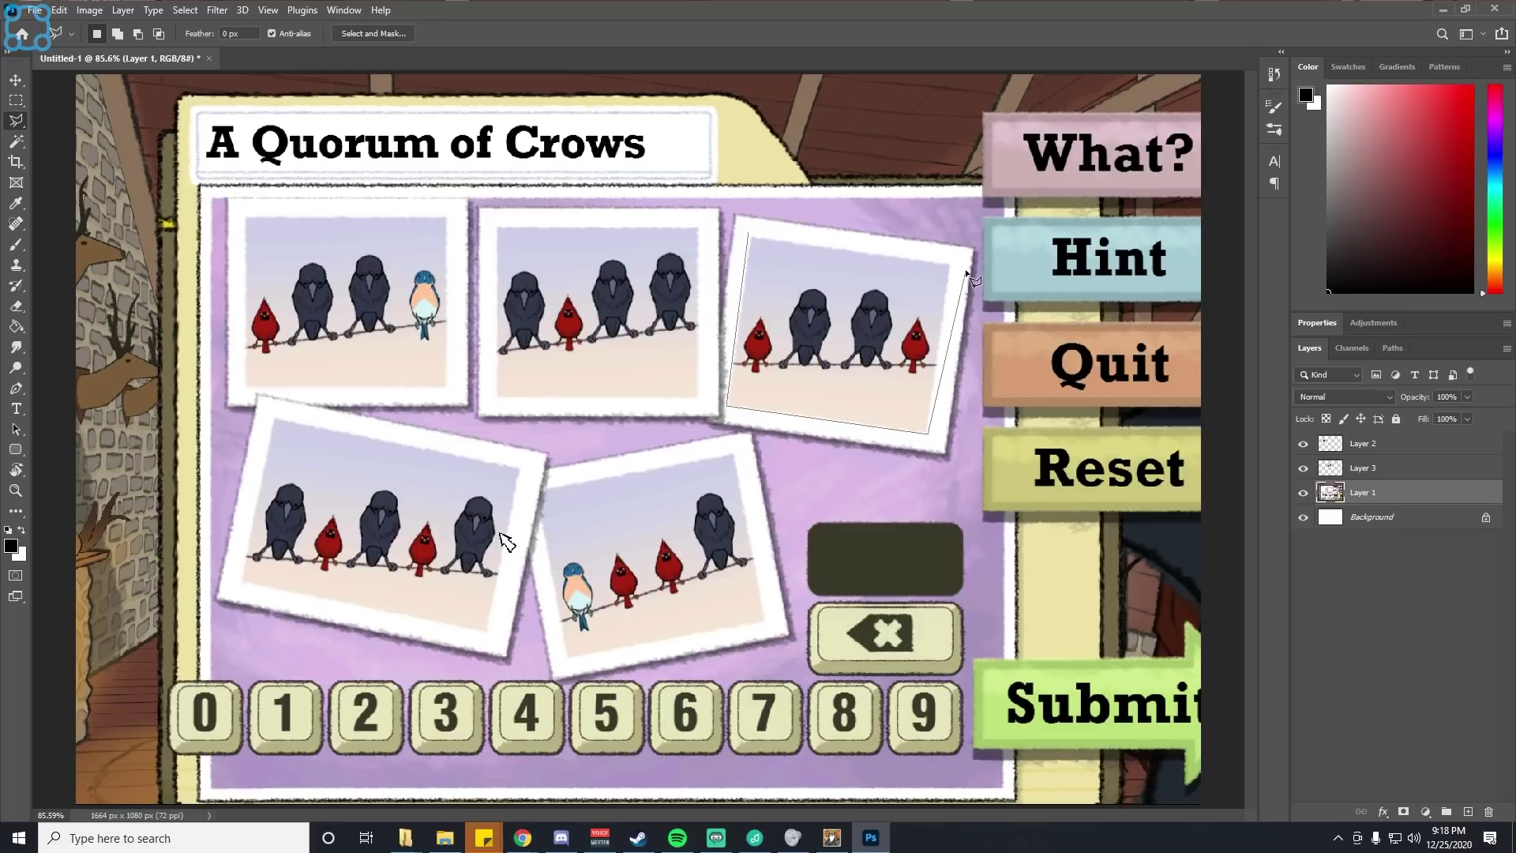
{"action": "double_click", "coordinate": [953, 262]}
{"action": "key", "text": "ctrl+x"}
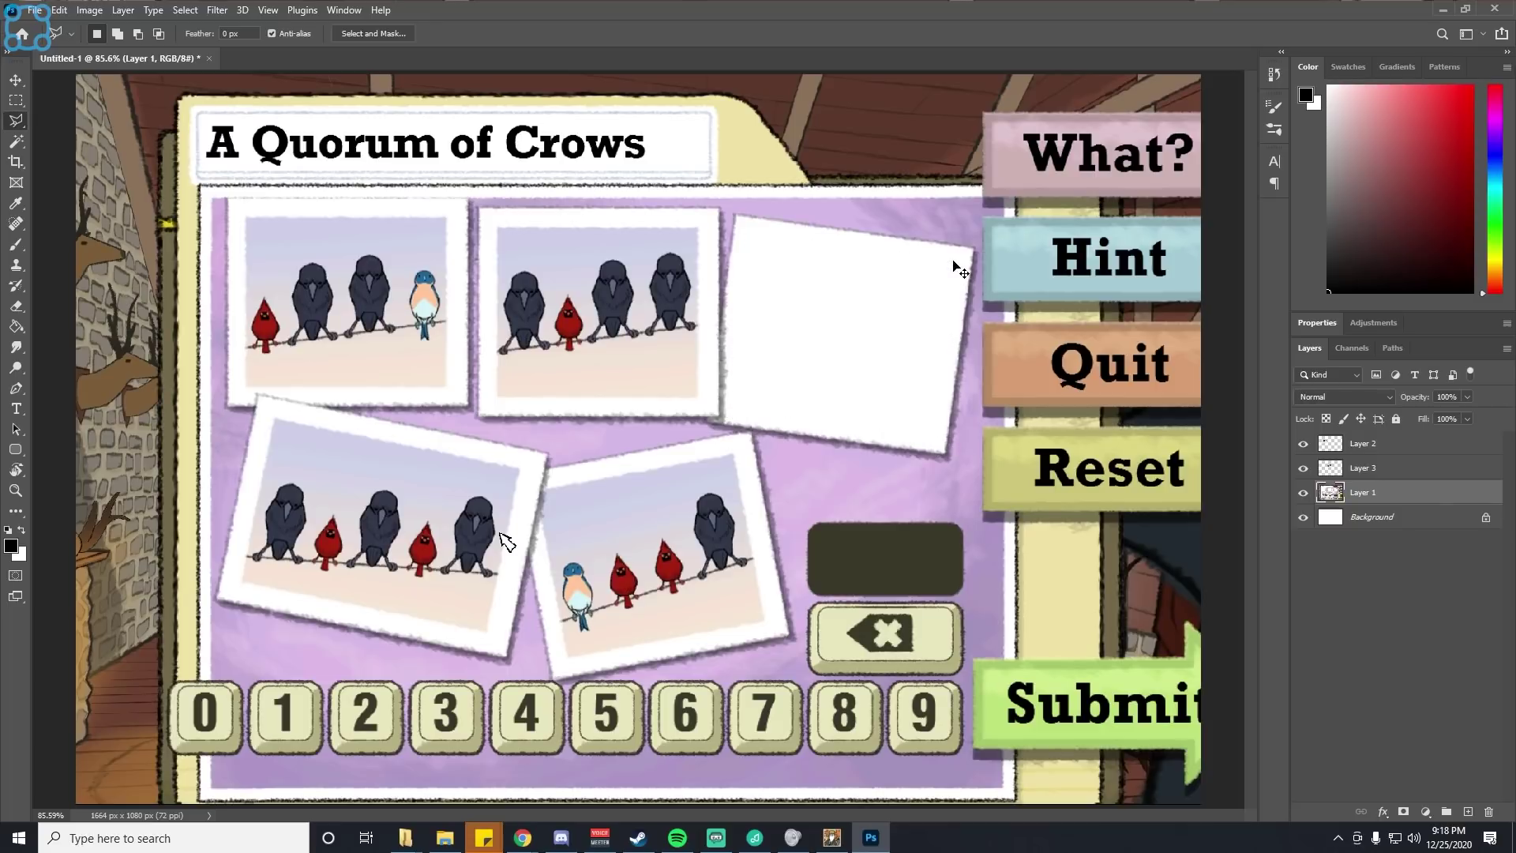
{"action": "key", "text": "ctrl+v"}
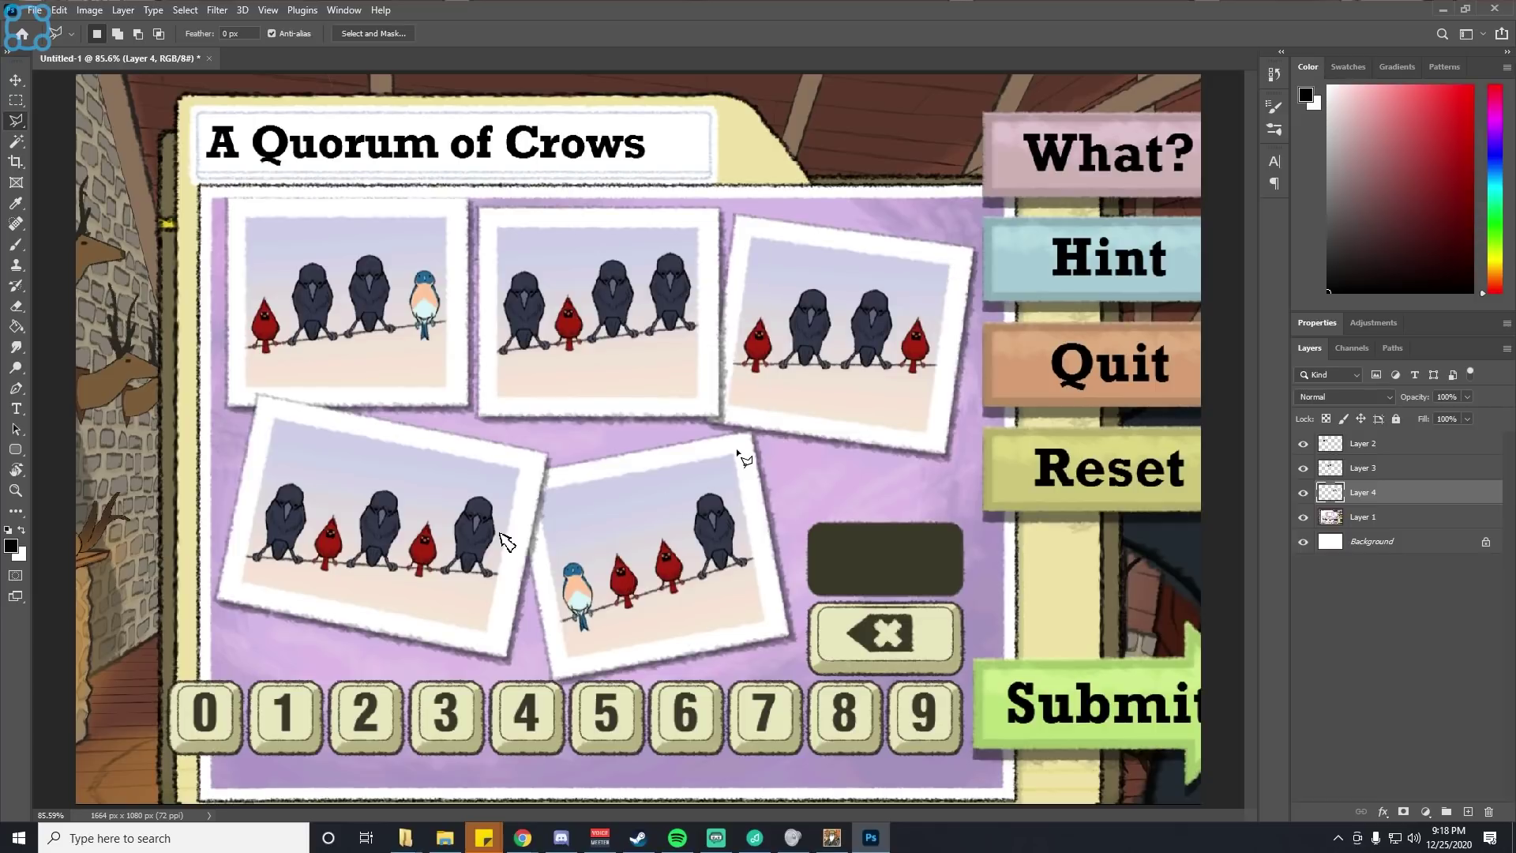
Step: Outline the tilted photo with a bluebird, two cardinals and one crow, then move it from Layer 1 to its own layer
{"action": "left_click", "coordinate": [734, 447]}
{"action": "left_click", "coordinate": [767, 622]}
{"action": "left_click", "coordinate": [564, 658]}
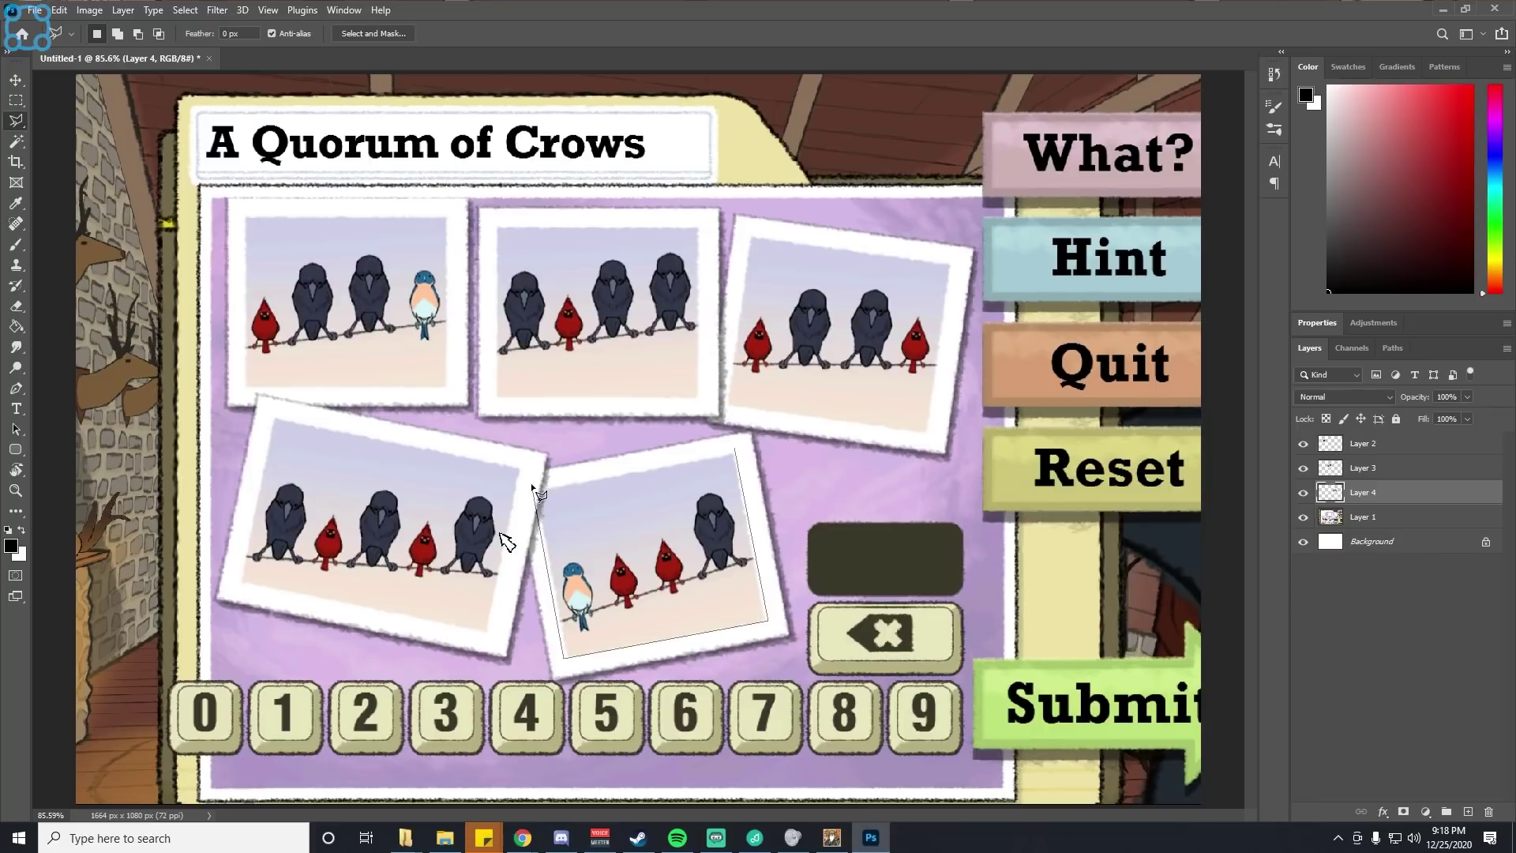
{"action": "left_click", "coordinate": [533, 483]}
{"action": "left_click", "coordinate": [733, 449]}
{"action": "key", "text": "ctrl+x"}
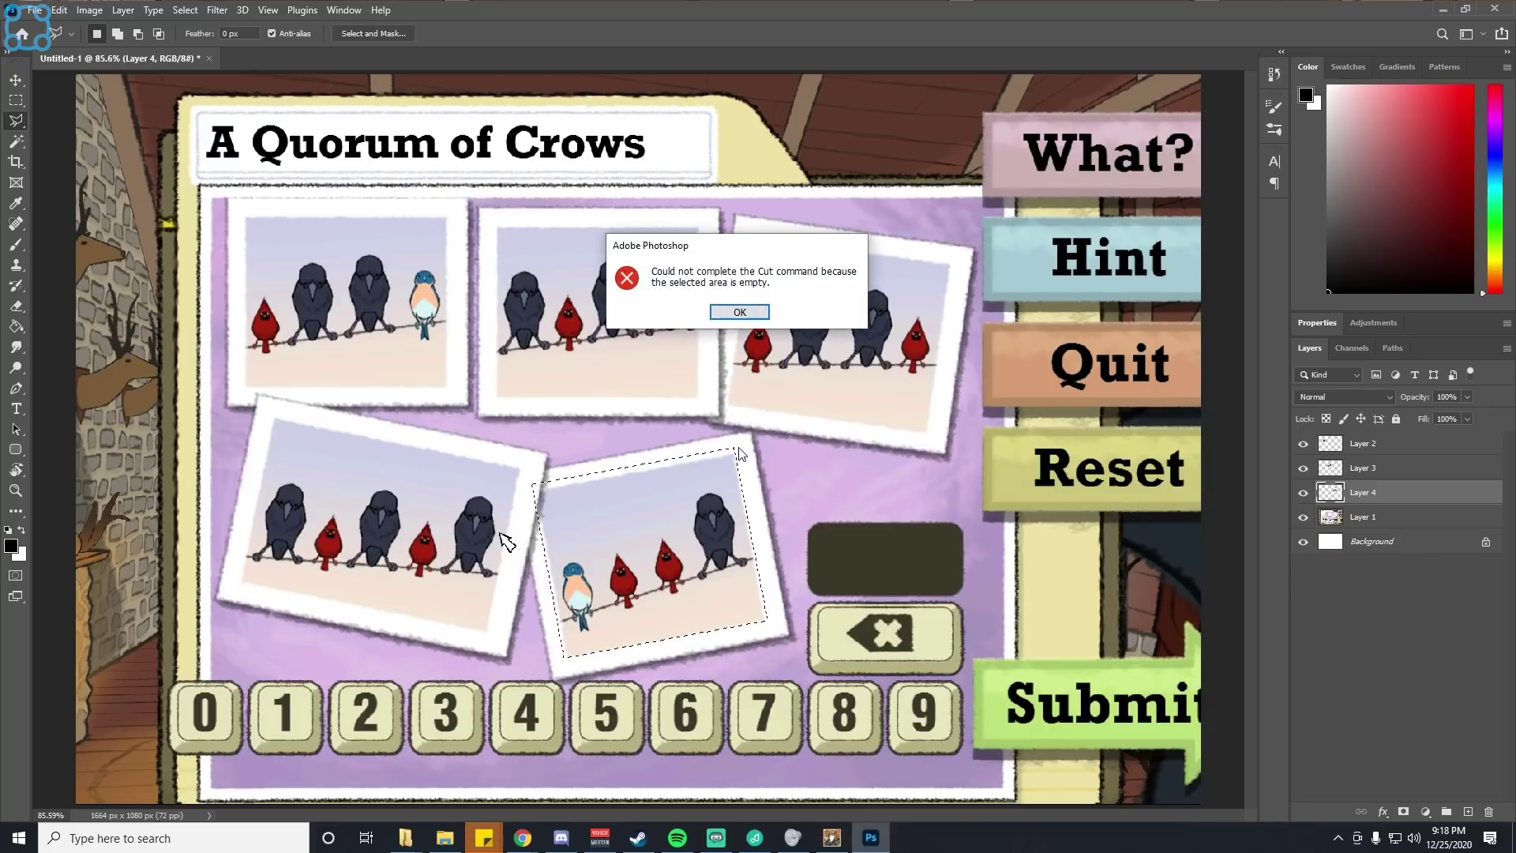
{"action": "left_click", "coordinate": [740, 311]}
{"action": "left_click", "coordinate": [550, 548], "text": "ctrl"}
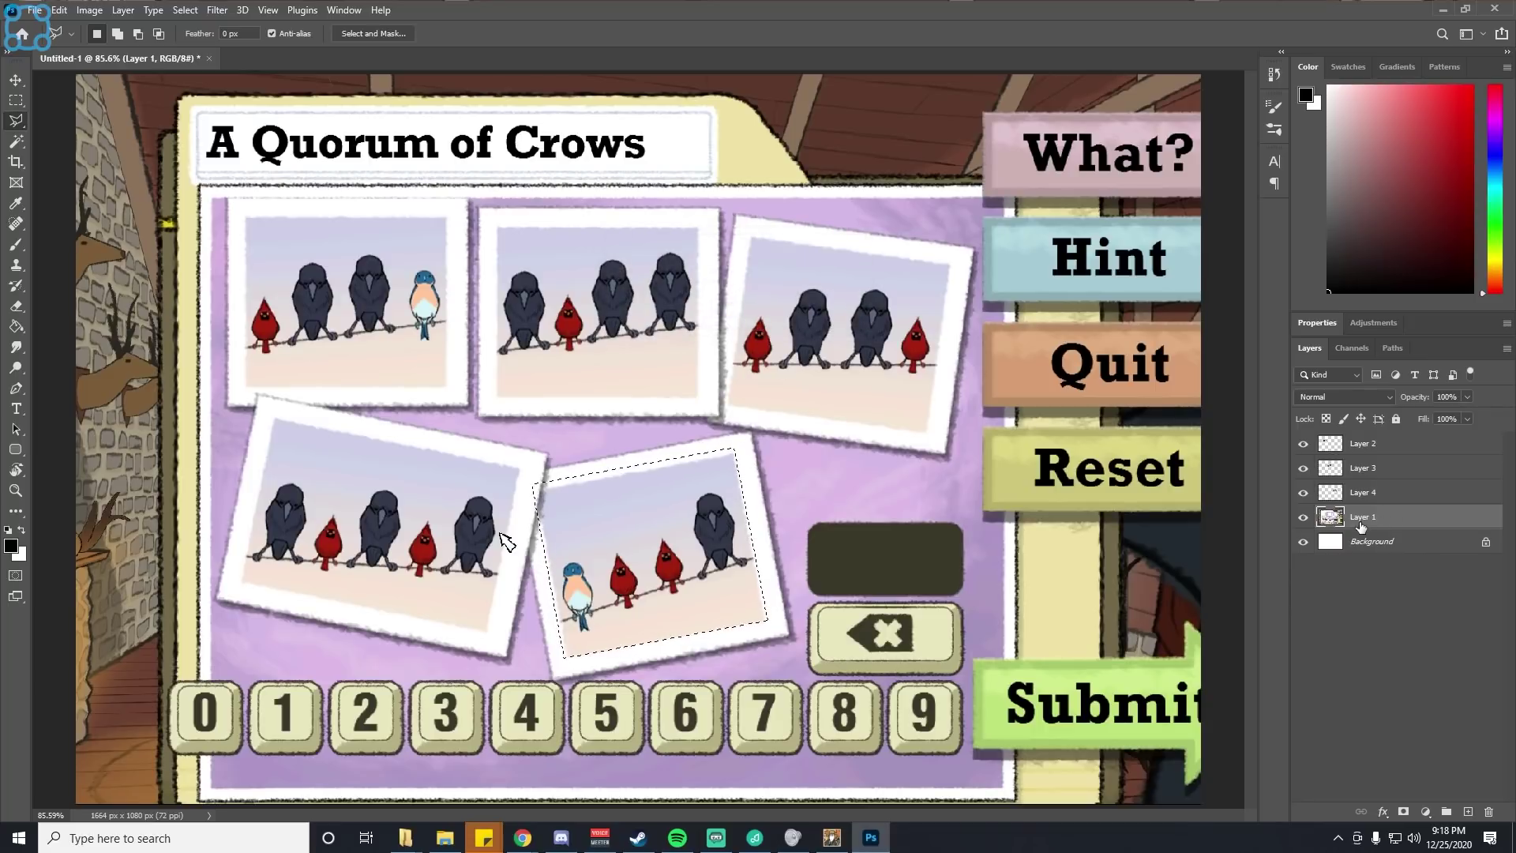
{"action": "key", "text": "ctrl+x"}
{"action": "key", "text": "ctrl+v"}
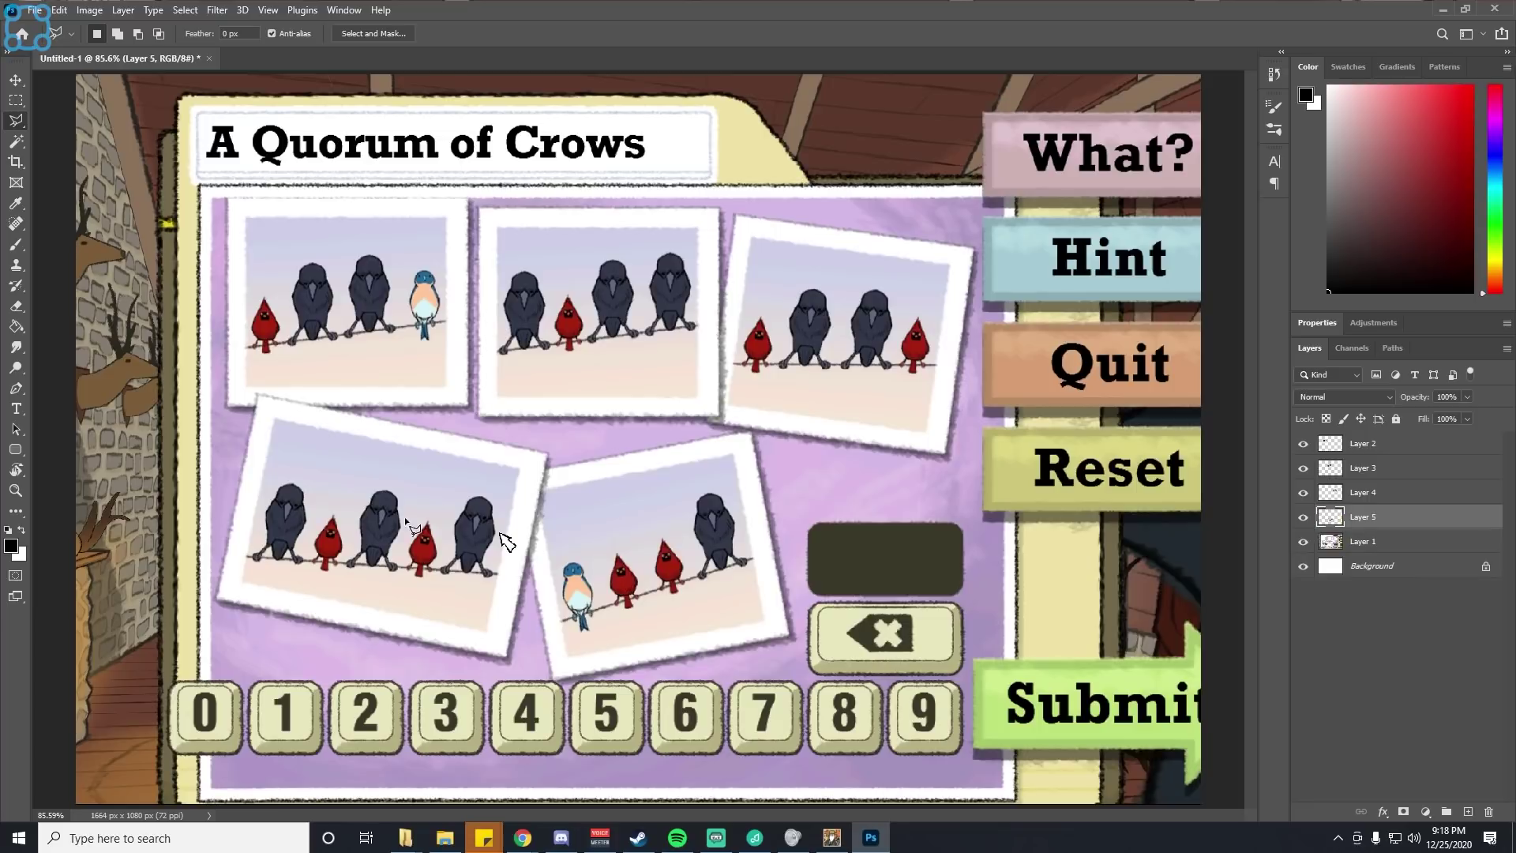
Step: Outline the tilted five-bird photo along its corners and cut it from Layer 1 onto its own layer
{"action": "left_click", "coordinate": [272, 410]}
{"action": "left_click", "coordinate": [238, 586]}
{"action": "left_click", "coordinate": [491, 631]}
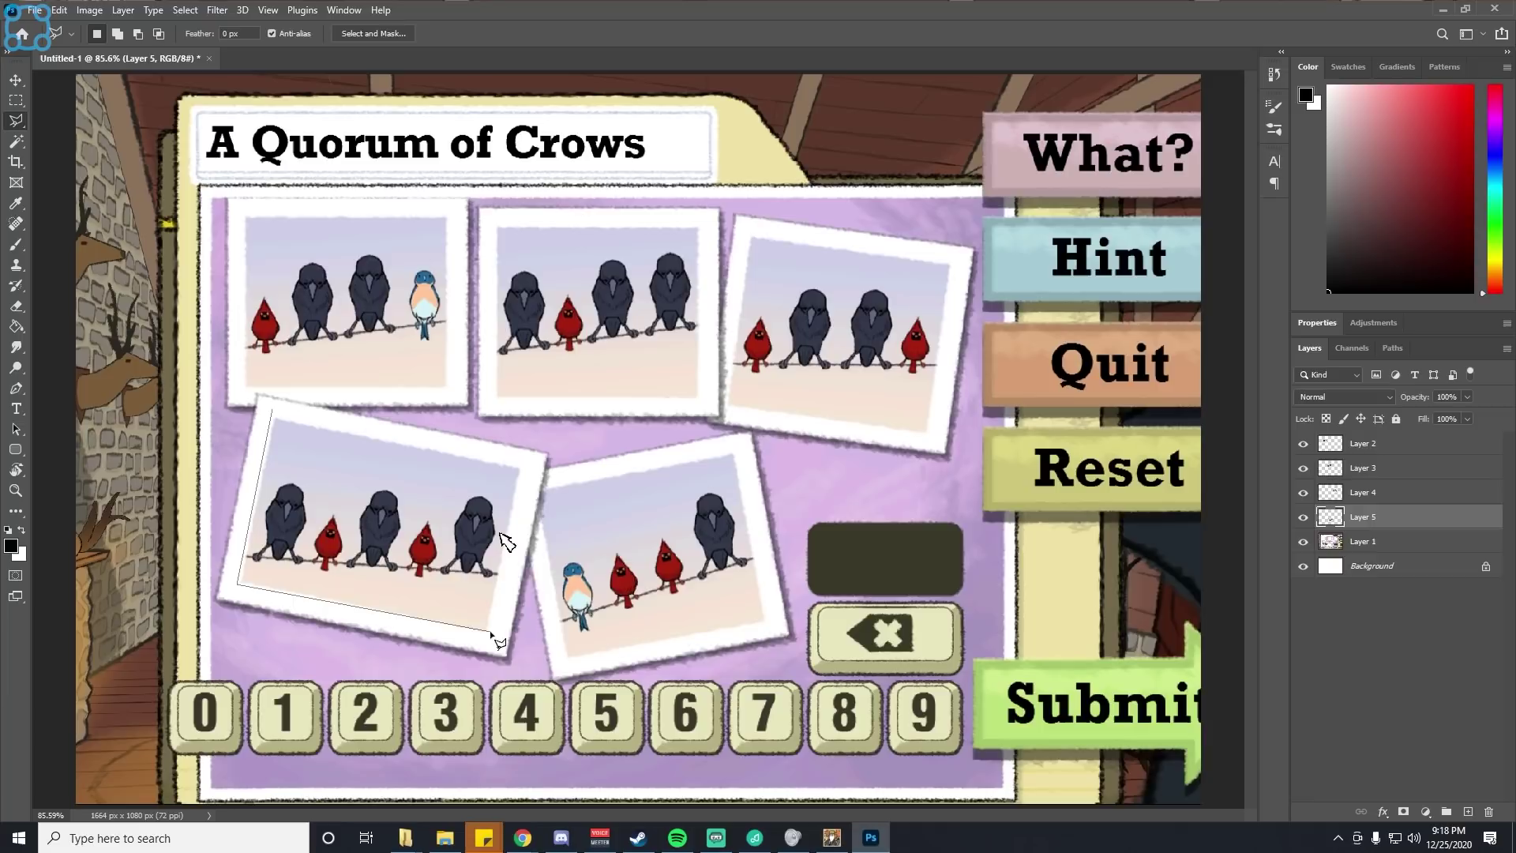
{"action": "left_click", "coordinate": [521, 465]}
{"action": "left_click", "coordinate": [272, 411]}
{"action": "key", "text": "ctrl+x"}
{"action": "left_click", "coordinate": [739, 311]}
{"action": "left_click", "coordinate": [1397, 540]}
{"action": "key", "text": "ctrl+shift+j"}
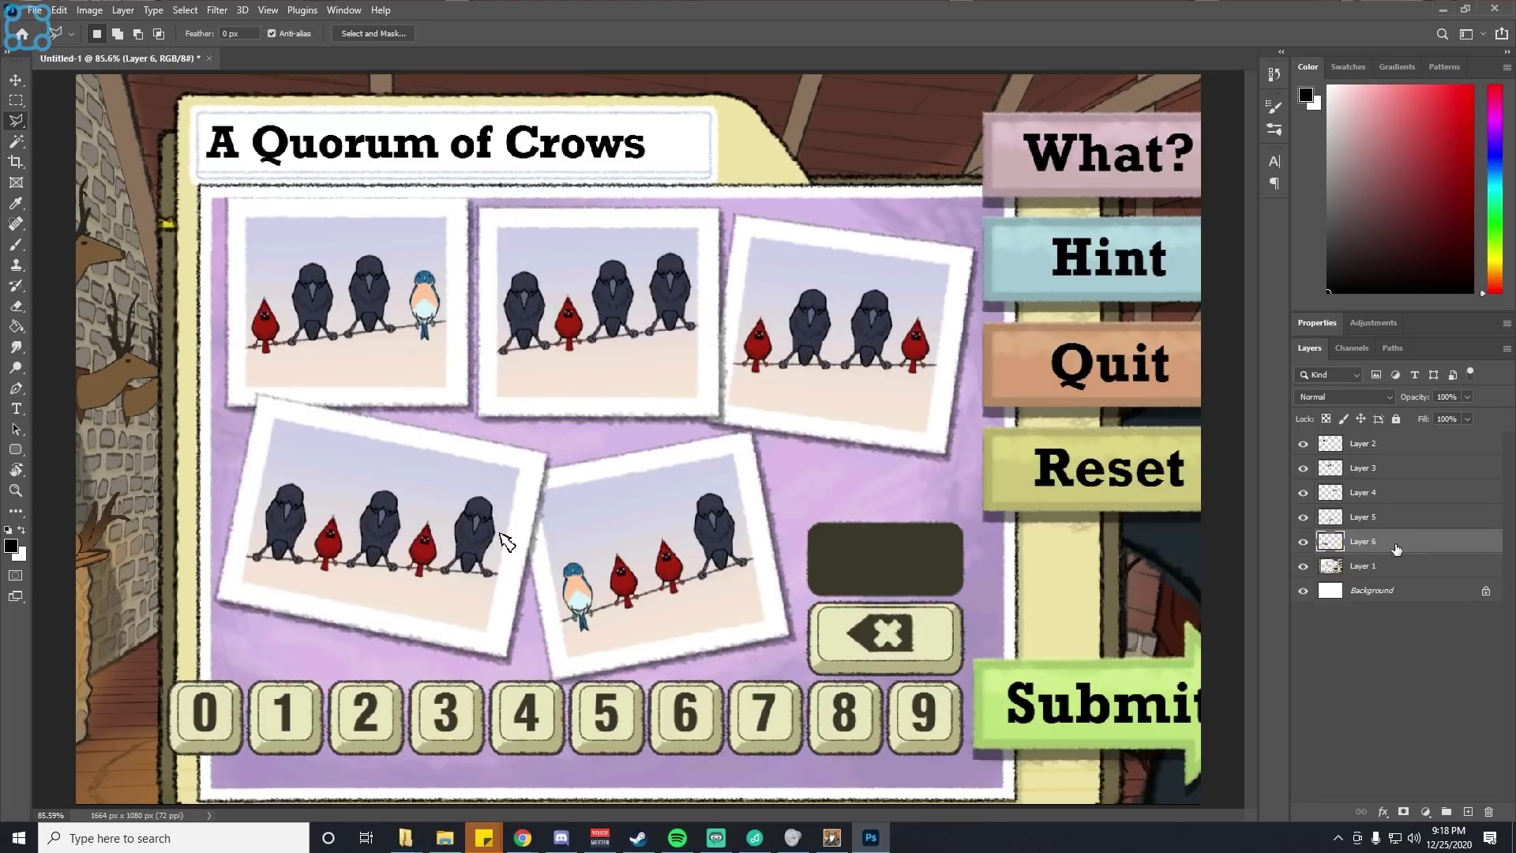
Step: Hide Layer 1 and rotate the five-bird photo counterclockwise until its frame is nearly level
{"action": "left_click", "coordinate": [1303, 566]}
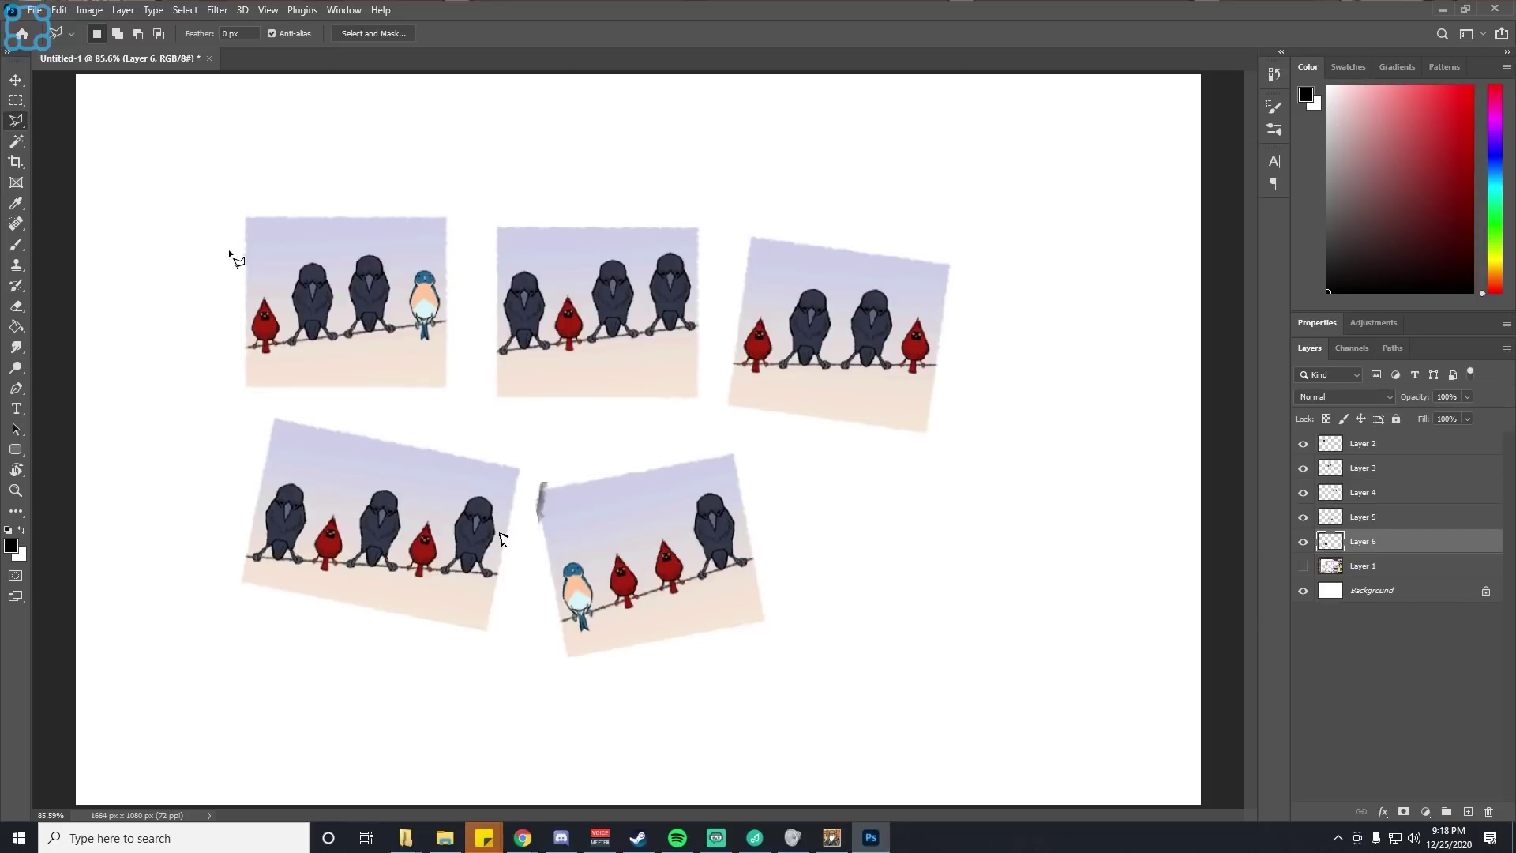
{"action": "left_click", "coordinate": [16, 81]}
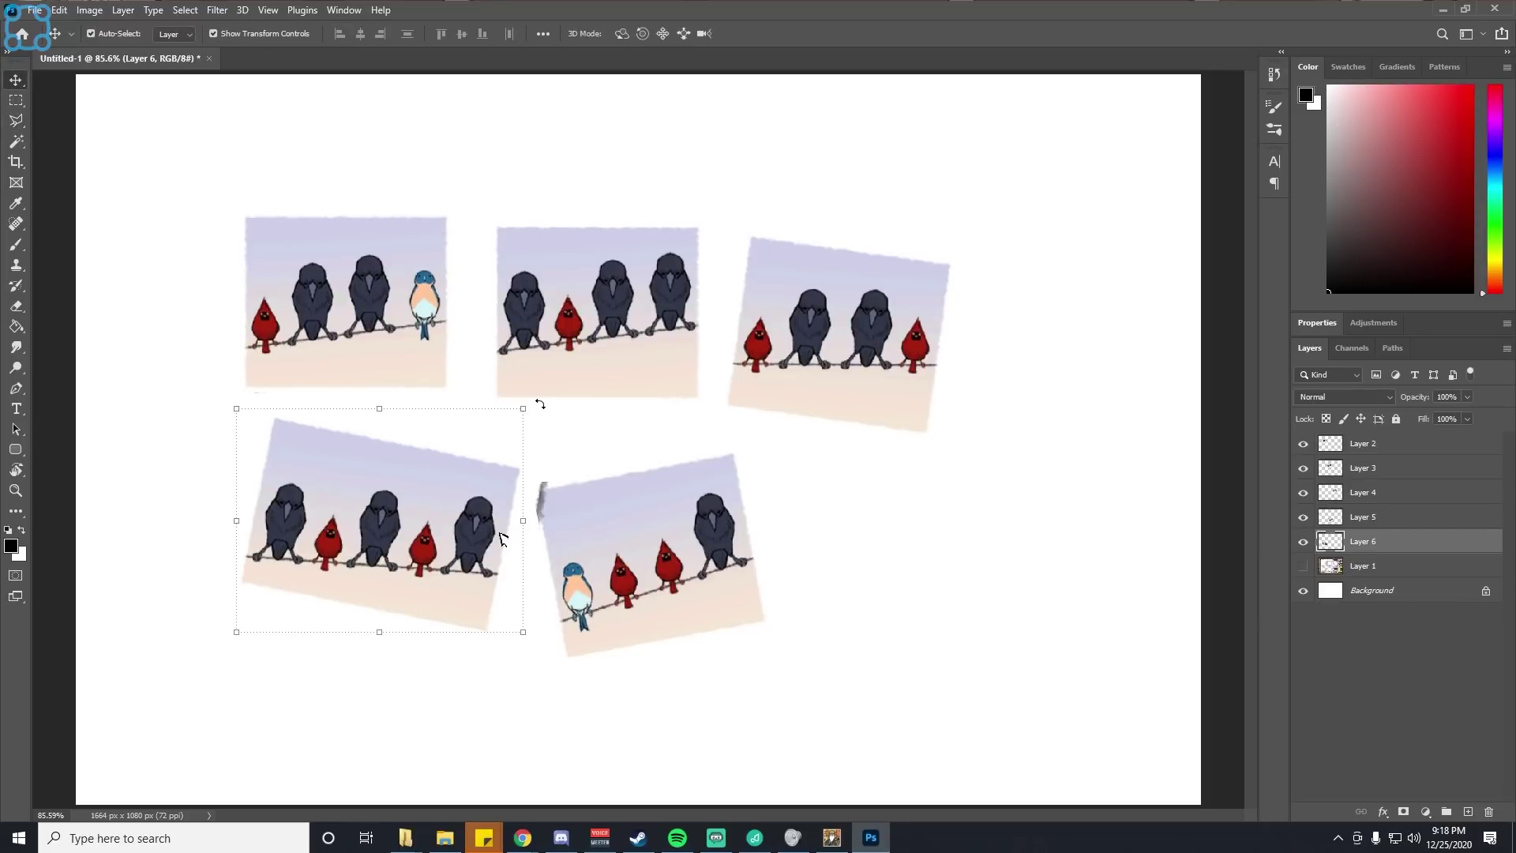
{"action": "left_click_drag", "start_coordinate": [525, 382], "coordinate": [493, 365]}
{"action": "key", "text": "Return"}
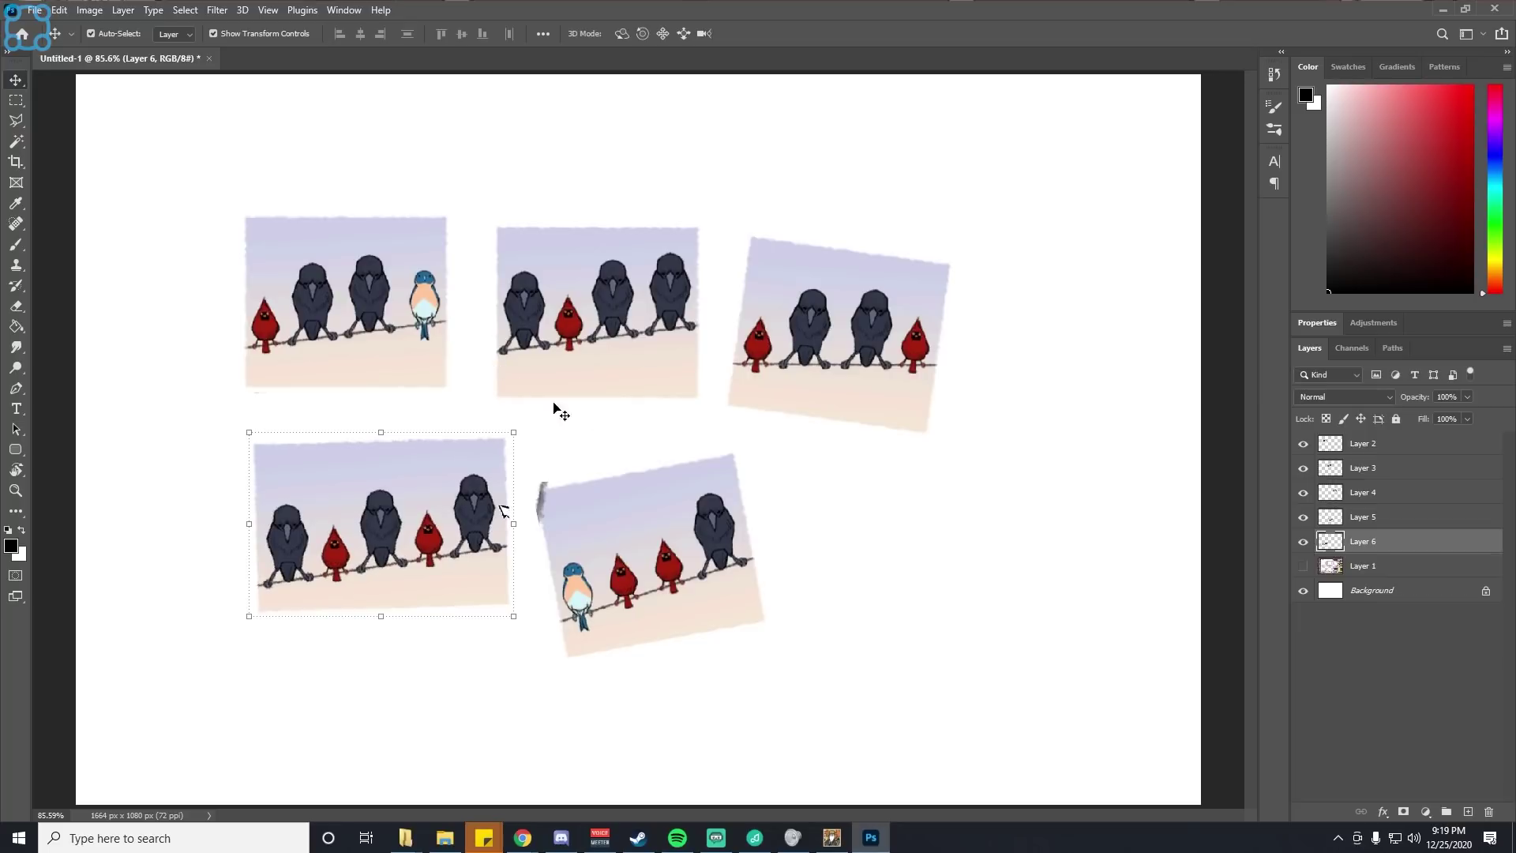
Step: Rotate the Layer 5 photo, with the bluebird and two cardinals, clockwise by about 11.7° to level it
{"action": "left_click", "coordinate": [1397, 516]}
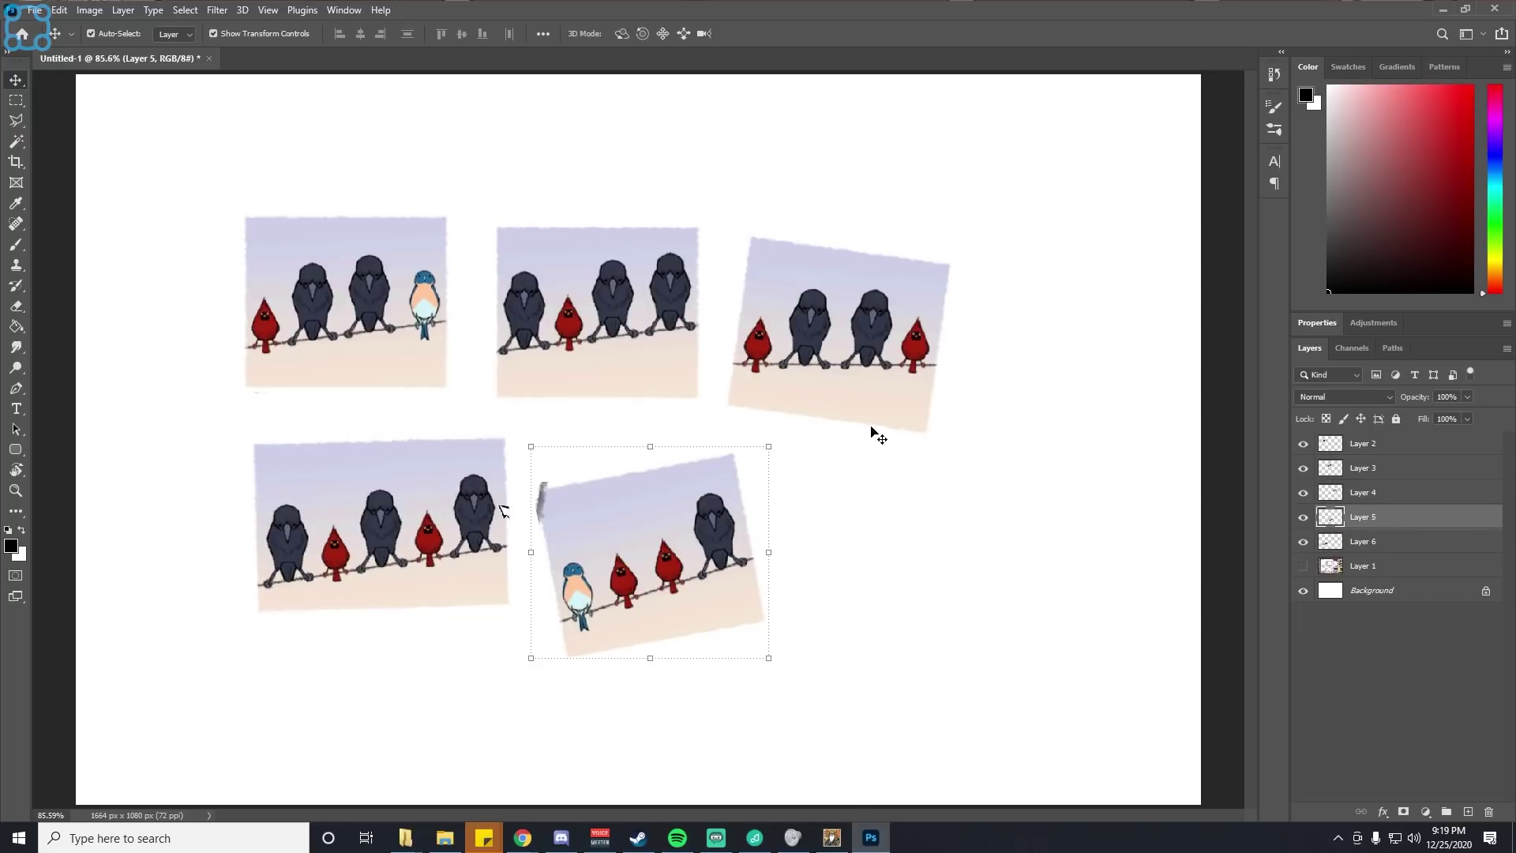
{"action": "mouse_move", "coordinate": [790, 448]}
{"action": "left_mouse_down"}
{"action": "mouse_move", "coordinate": [785, 476]}
{"action": "mouse_move", "coordinate": [771, 469]}
{"action": "left_mouse_up"}
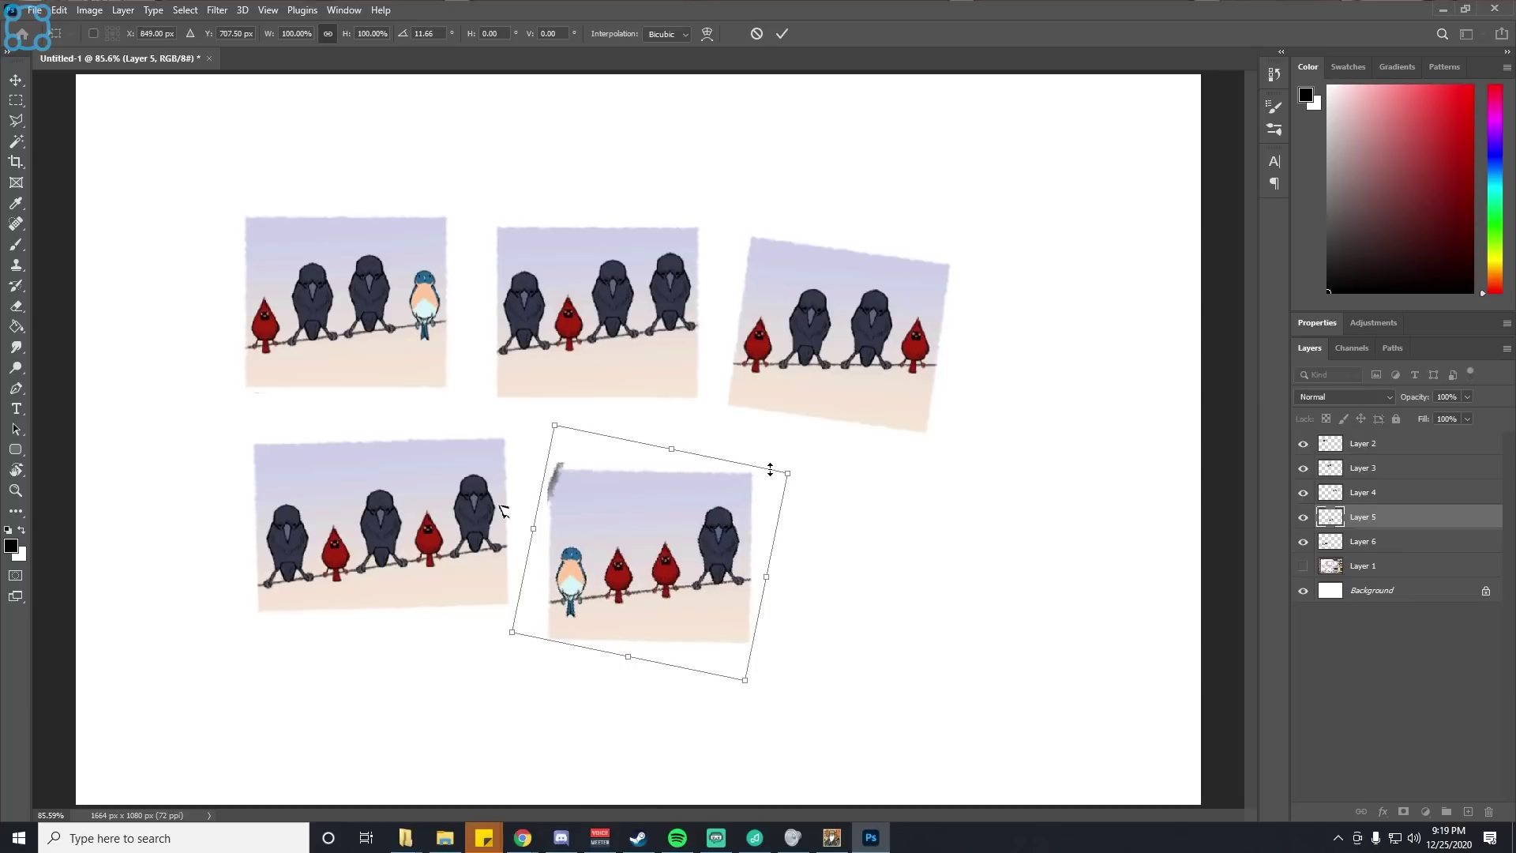
{"action": "key", "text": "Escape"}
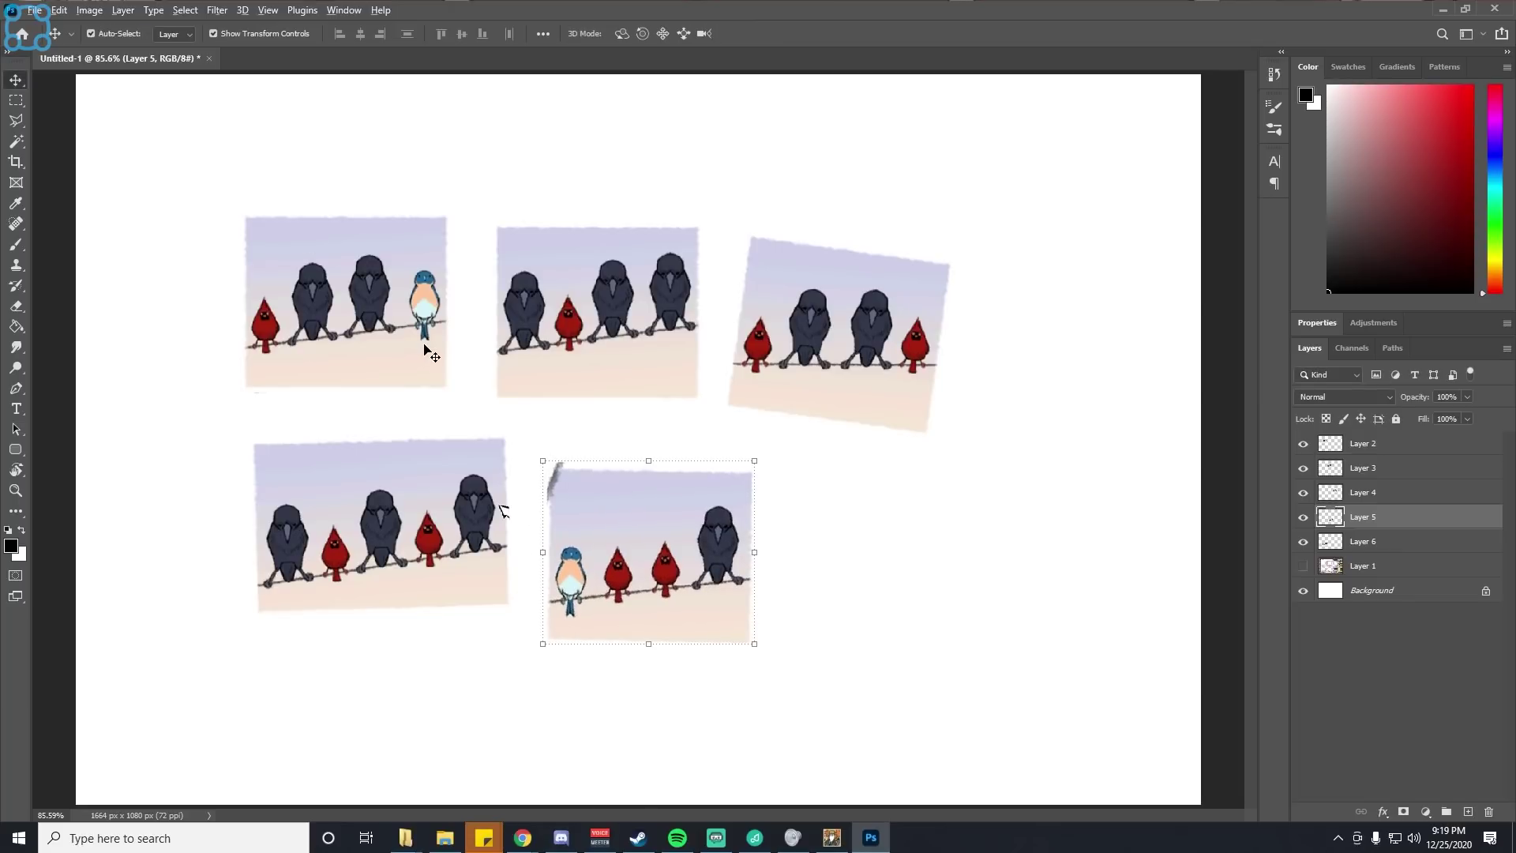
Step: Move the Layer 5 bluebird photo to the canvas's lower-left area and place the five-bird photo above and to the right of it
{"action": "scroll", "coordinate": [426, 348], "scroll_direction": "down", "scroll_amount": 1}
{"action": "left_click_drag", "start_coordinate": [688, 539], "coordinate": [385, 586]}
{"action": "left_click_drag", "start_coordinate": [454, 491], "coordinate": [525, 434]}
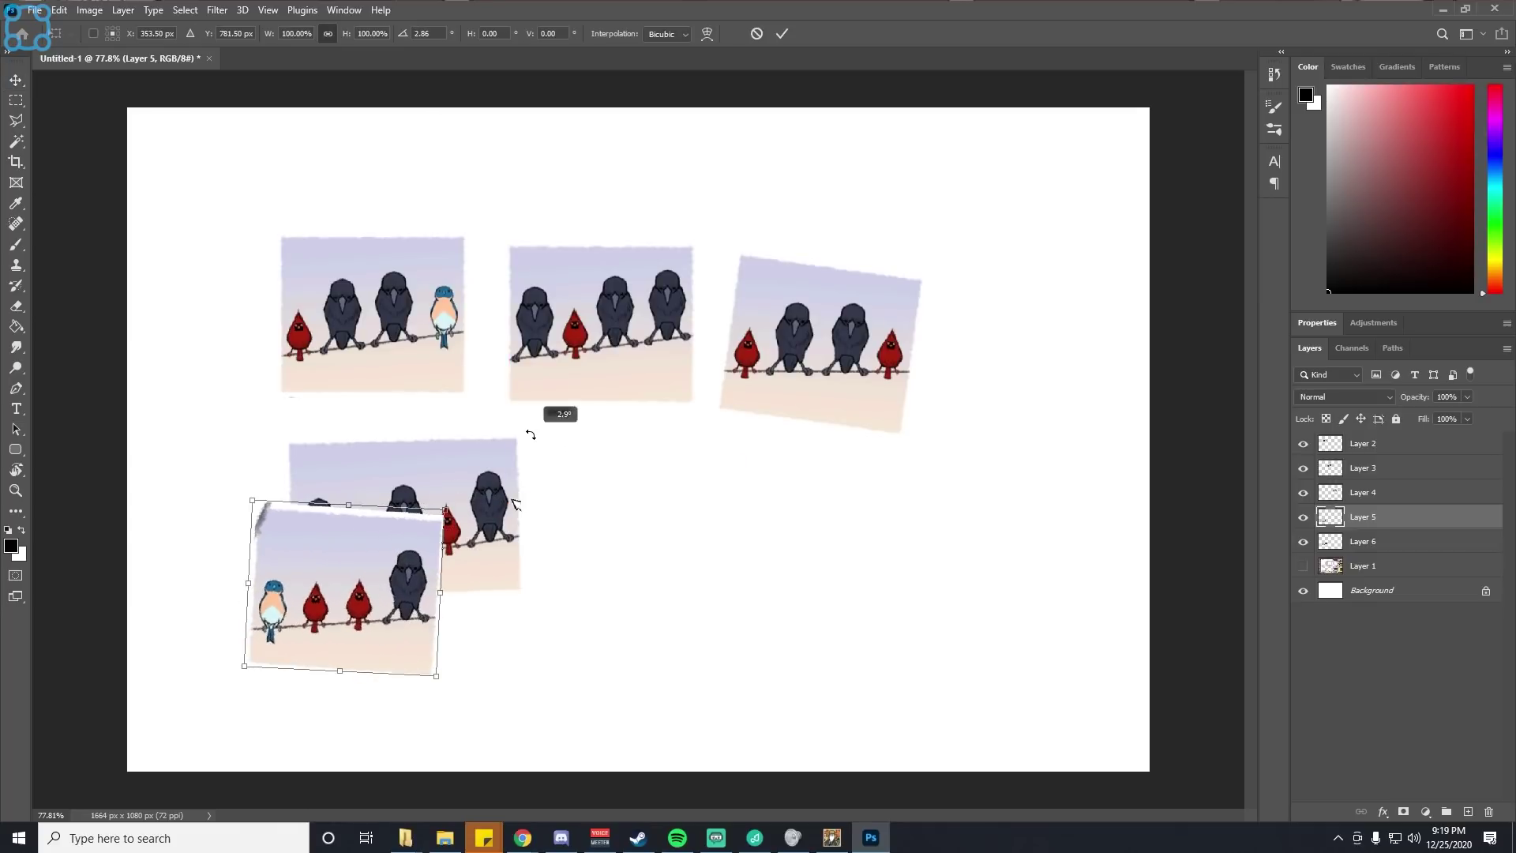
{"action": "key", "text": "Escape"}
{"action": "left_click_drag", "start_coordinate": [356, 555], "coordinate": [343, 592]}
{"action": "left_click_drag", "start_coordinate": [475, 486], "coordinate": [547, 462]}
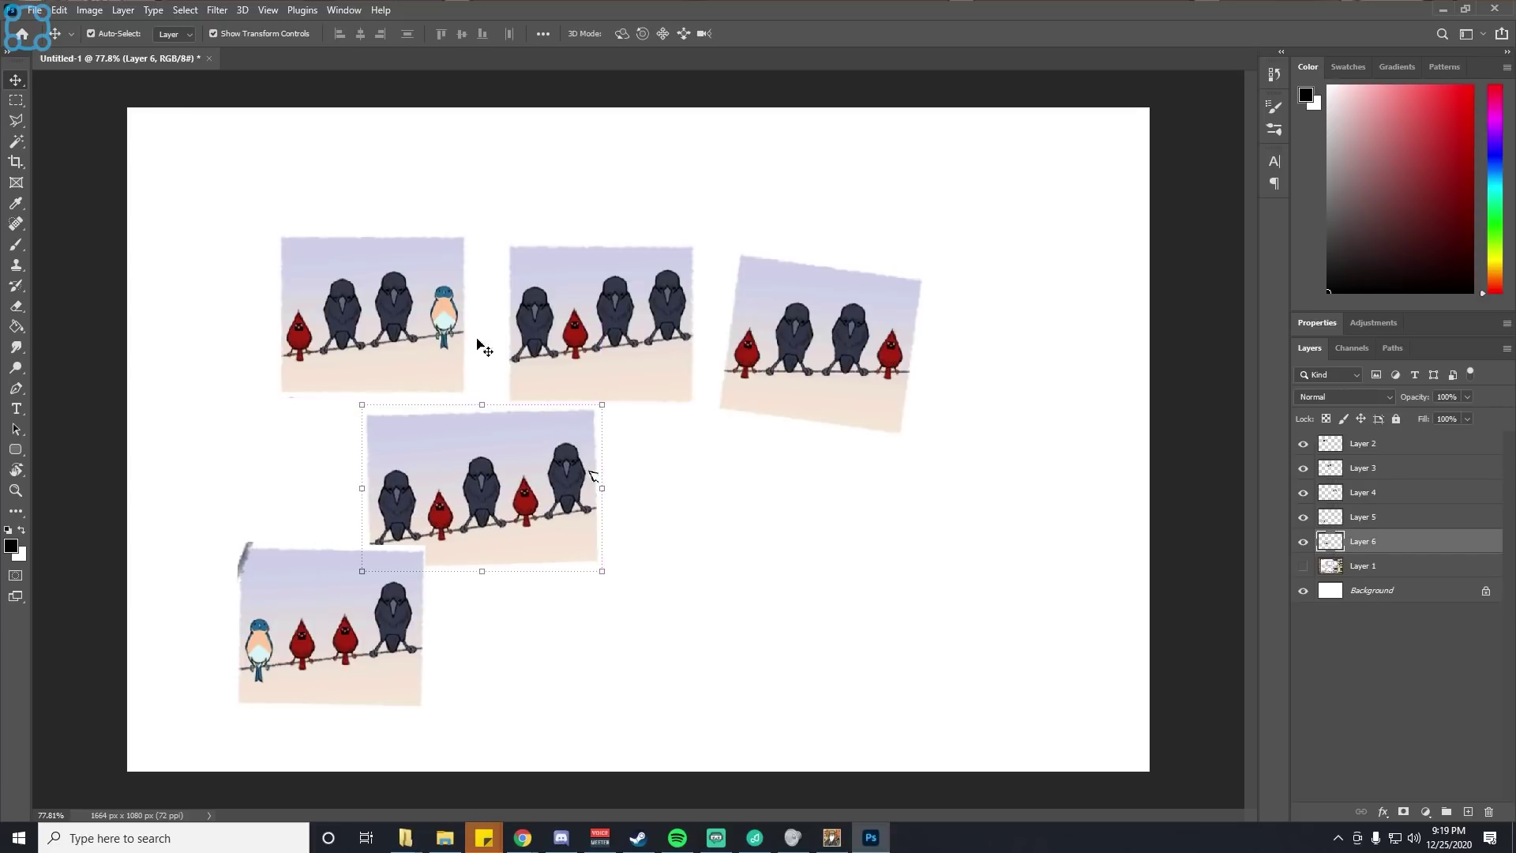
Step: Arrange the other photos in ascending rows: three crows beside the five-bird photo, the tilted photo above, and the bluebird-ended one to its right
{"action": "left_click_drag", "start_coordinate": [681, 255], "coordinate": [1041, 183]}
{"action": "left_click_drag", "start_coordinate": [774, 340], "coordinate": [566, 323]}
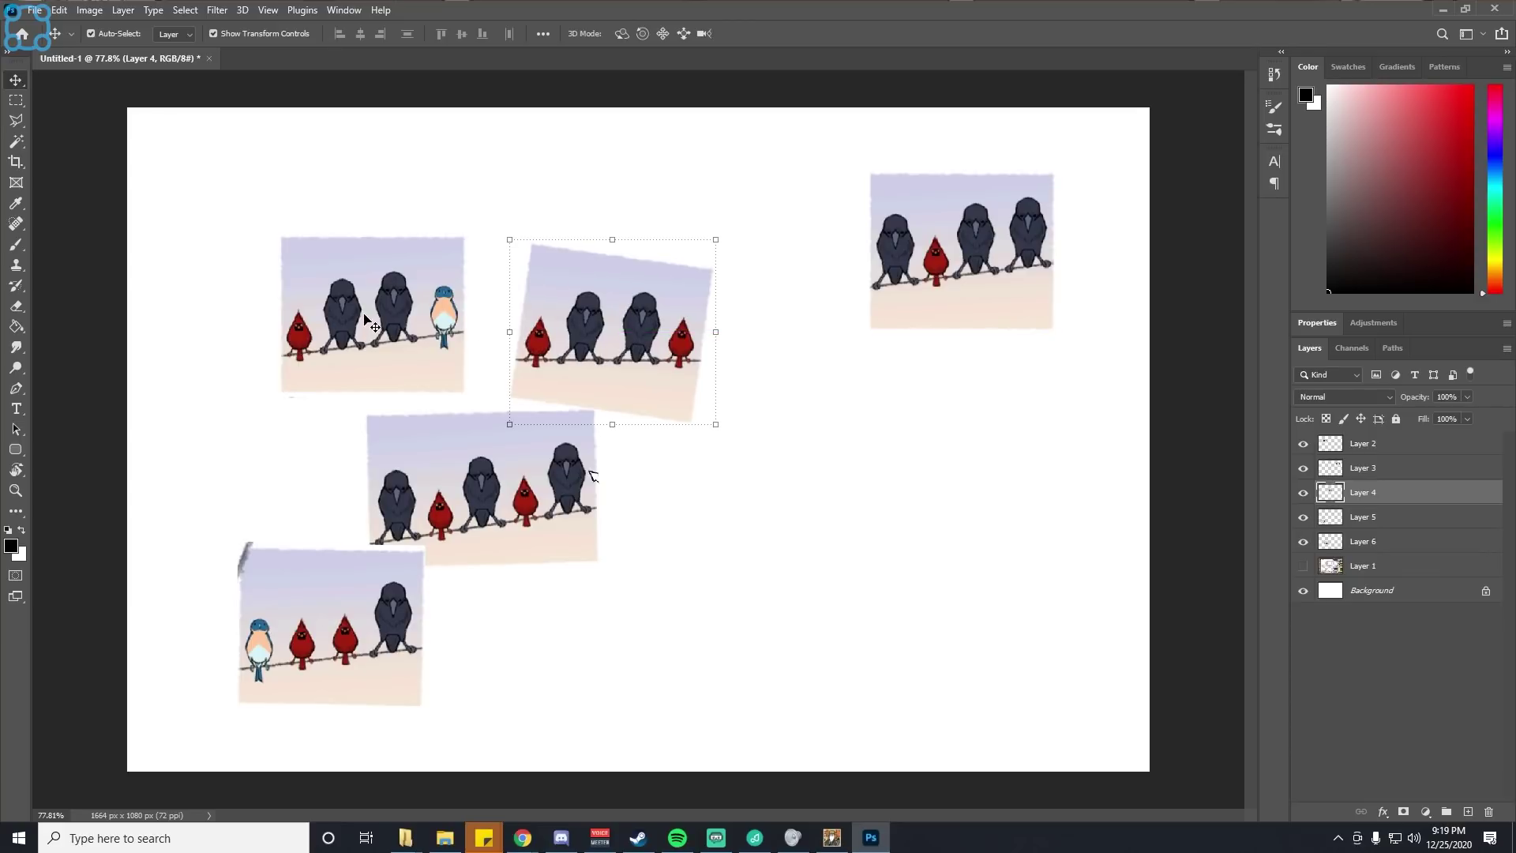
{"action": "left_click", "coordinate": [365, 320]}
{"action": "left_click", "coordinate": [900, 295]}
{"action": "left_click_drag", "start_coordinate": [909, 304], "coordinate": [712, 506]}
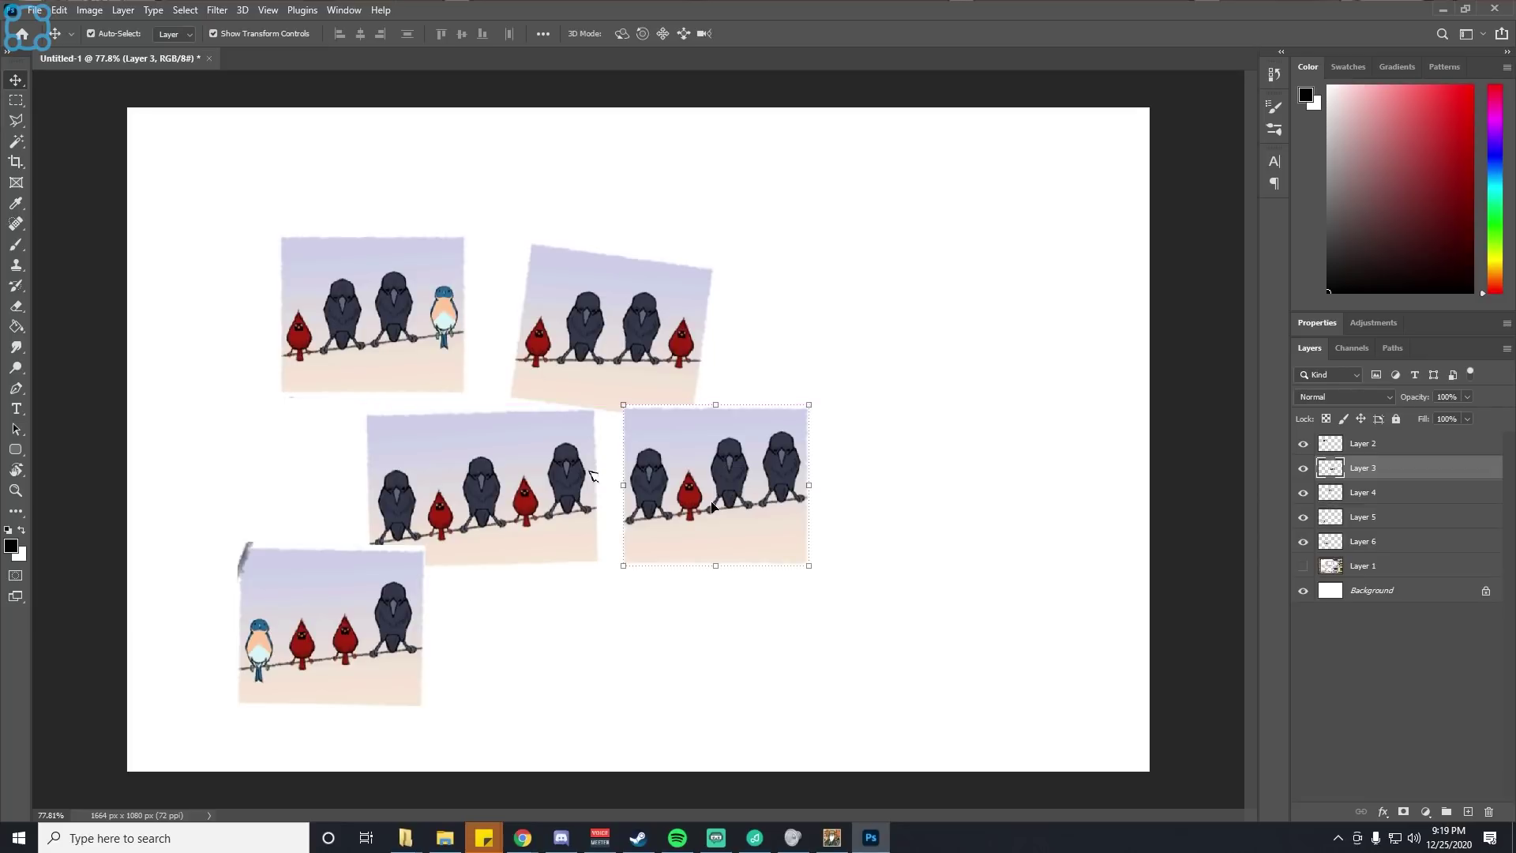
{"action": "left_click_drag", "start_coordinate": [369, 310], "coordinate": [780, 335]}
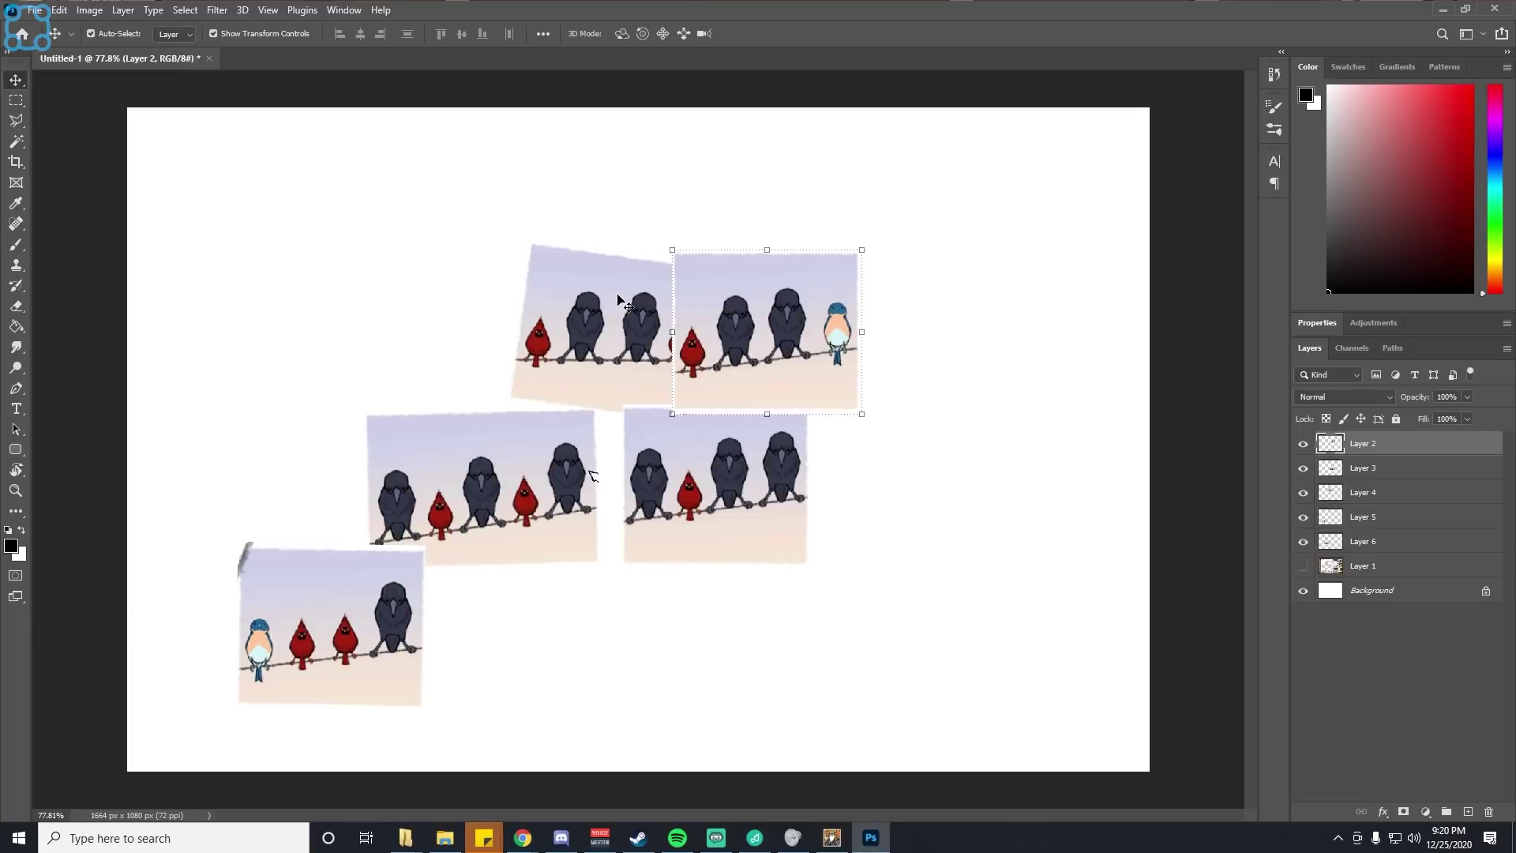
Step: Group the five bird photo layers, duplicate the group and hide the original group
{"action": "left_click", "coordinate": [1389, 545], "text": "shift"}
{"action": "key", "text": "ctrl+g"}
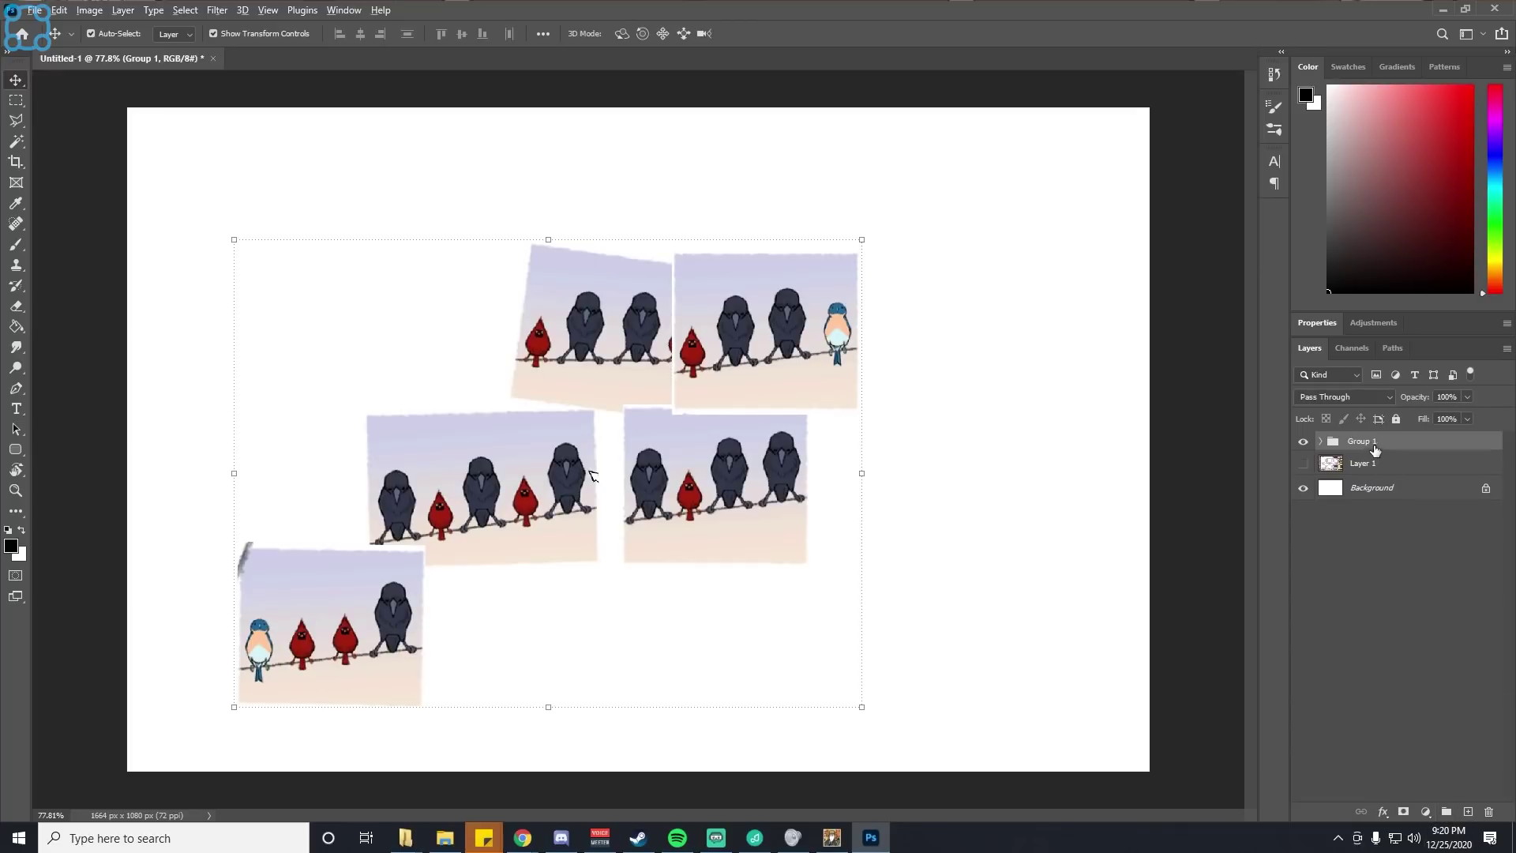
{"action": "key", "text": "ctrl+j"}
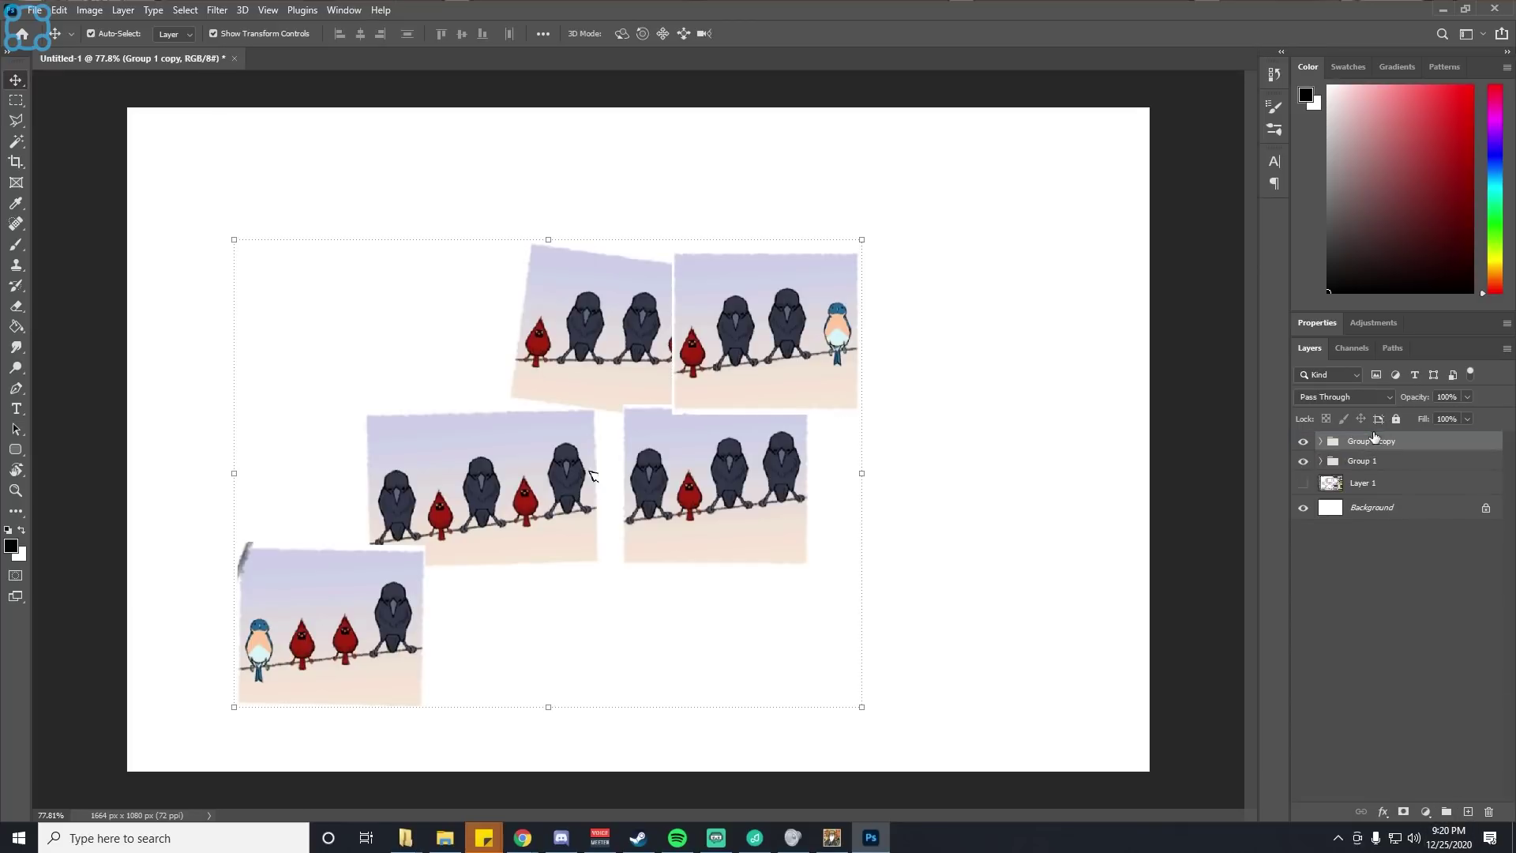
{"action": "left_click", "coordinate": [1302, 462]}
Step: Expand the duplicated group and move its Layer 2 photo, ending with the bluebird, leftward over the tilted photo
{"action": "left_click", "coordinate": [1320, 441]}
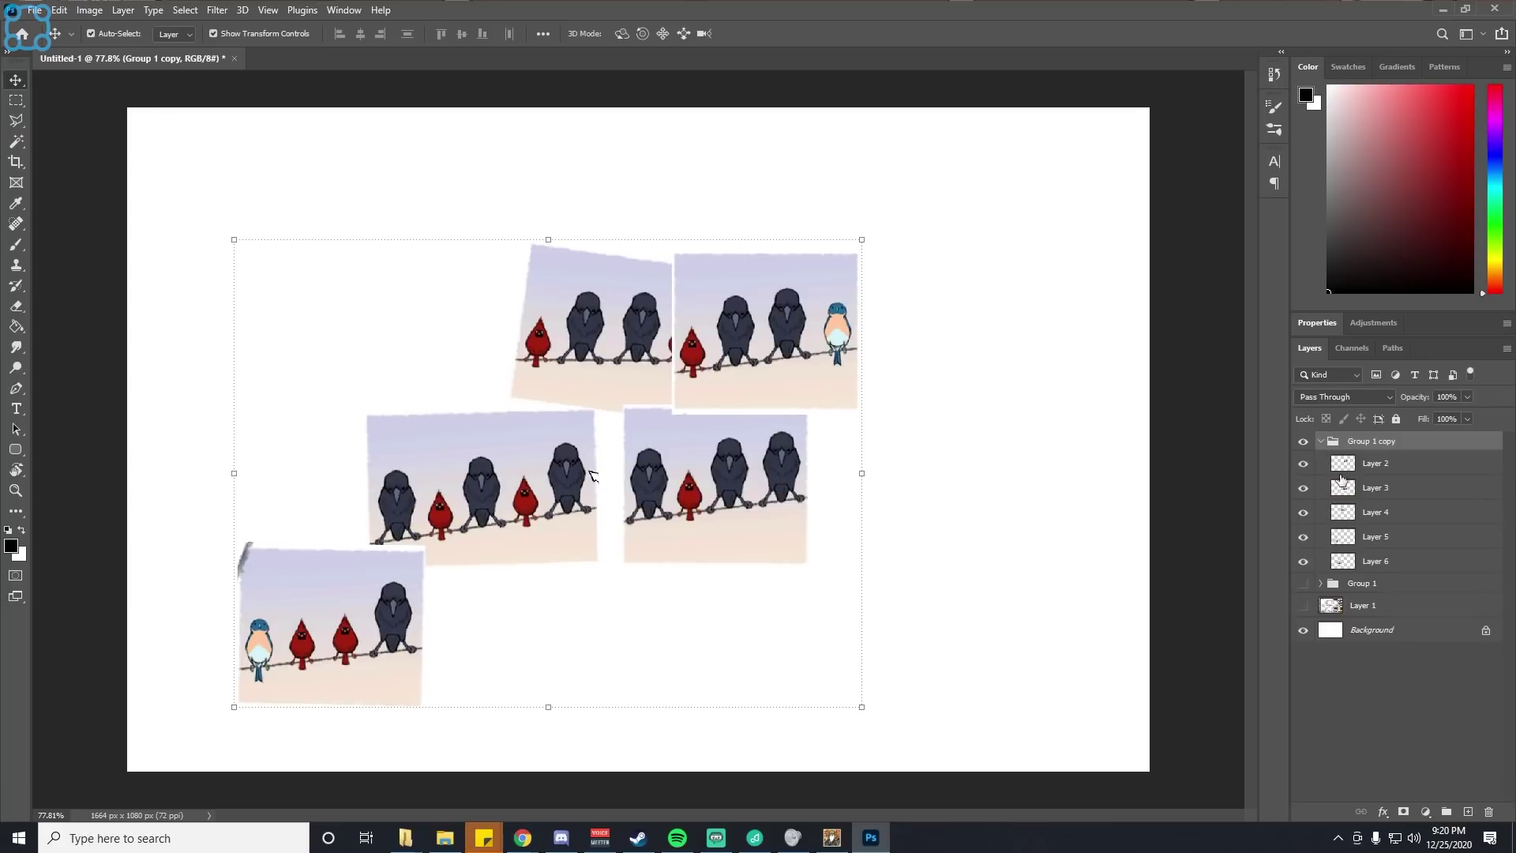
{"action": "left_click", "coordinate": [1403, 561]}
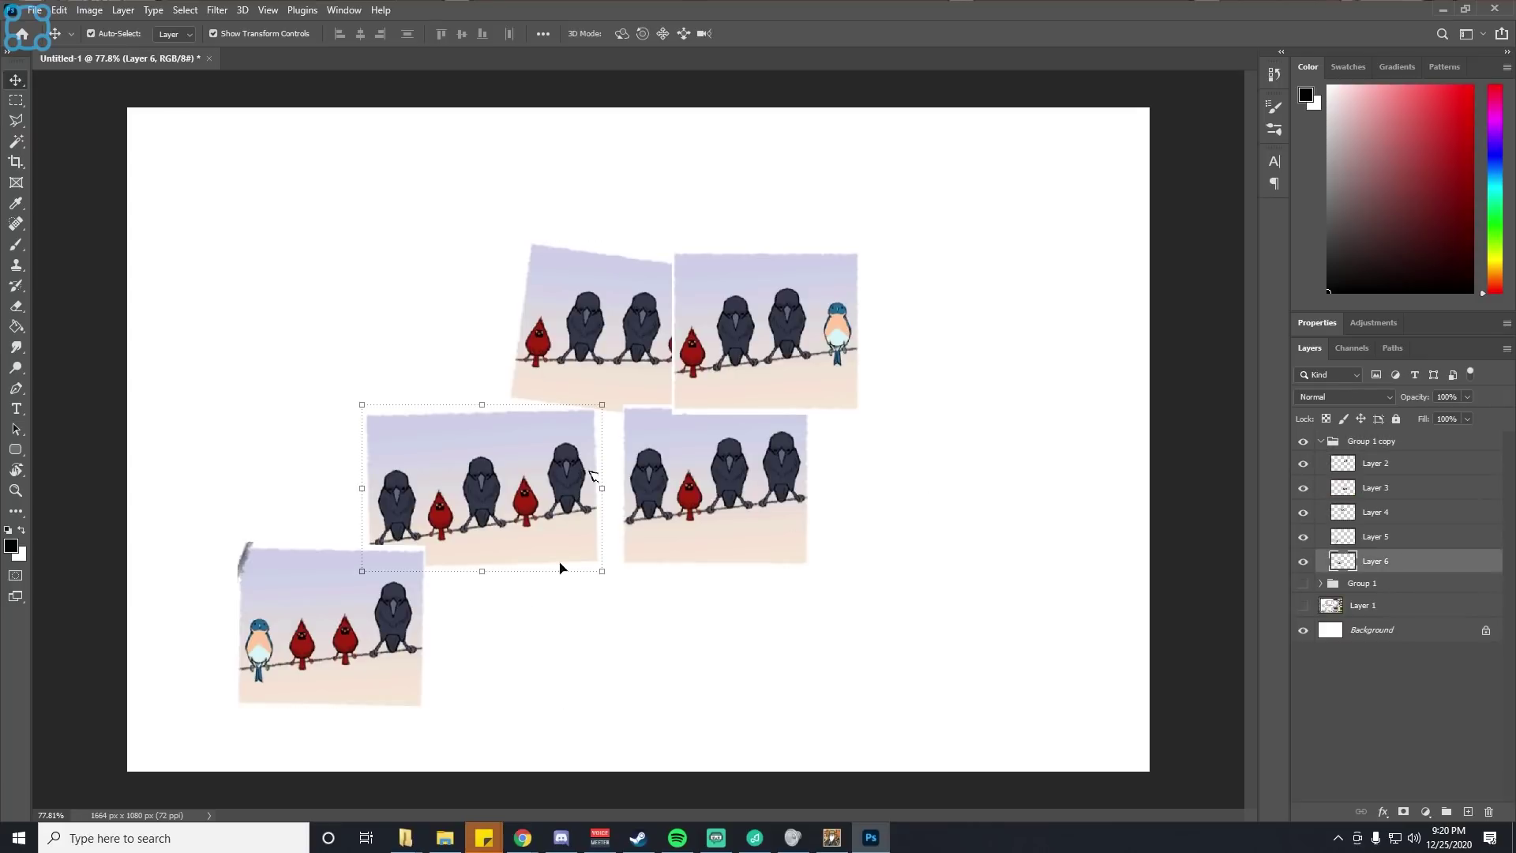
{"action": "left_click", "coordinate": [1414, 514]}
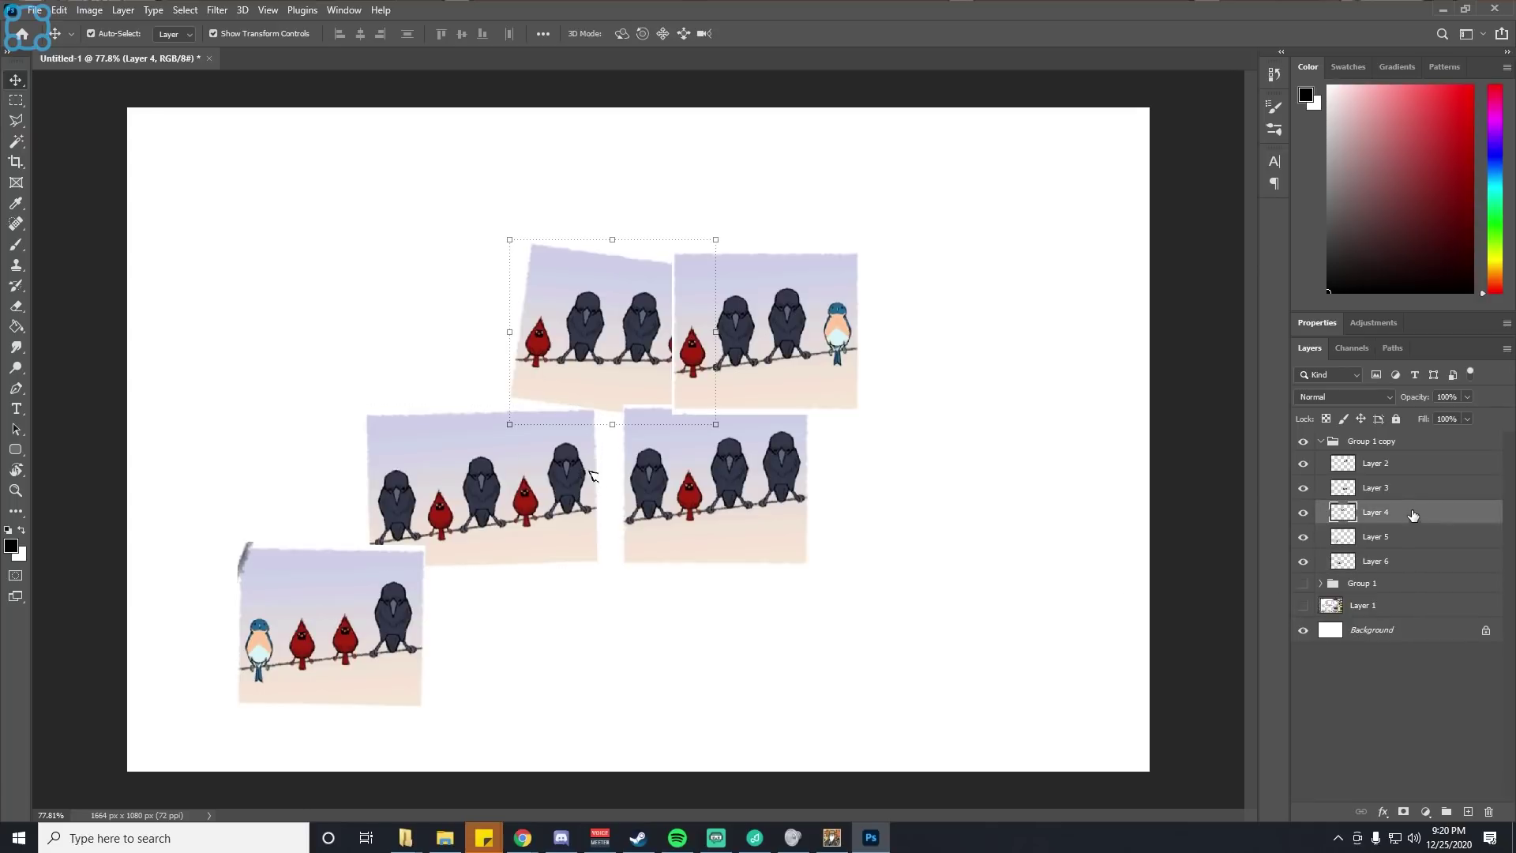
{"action": "left_click", "coordinate": [1406, 491]}
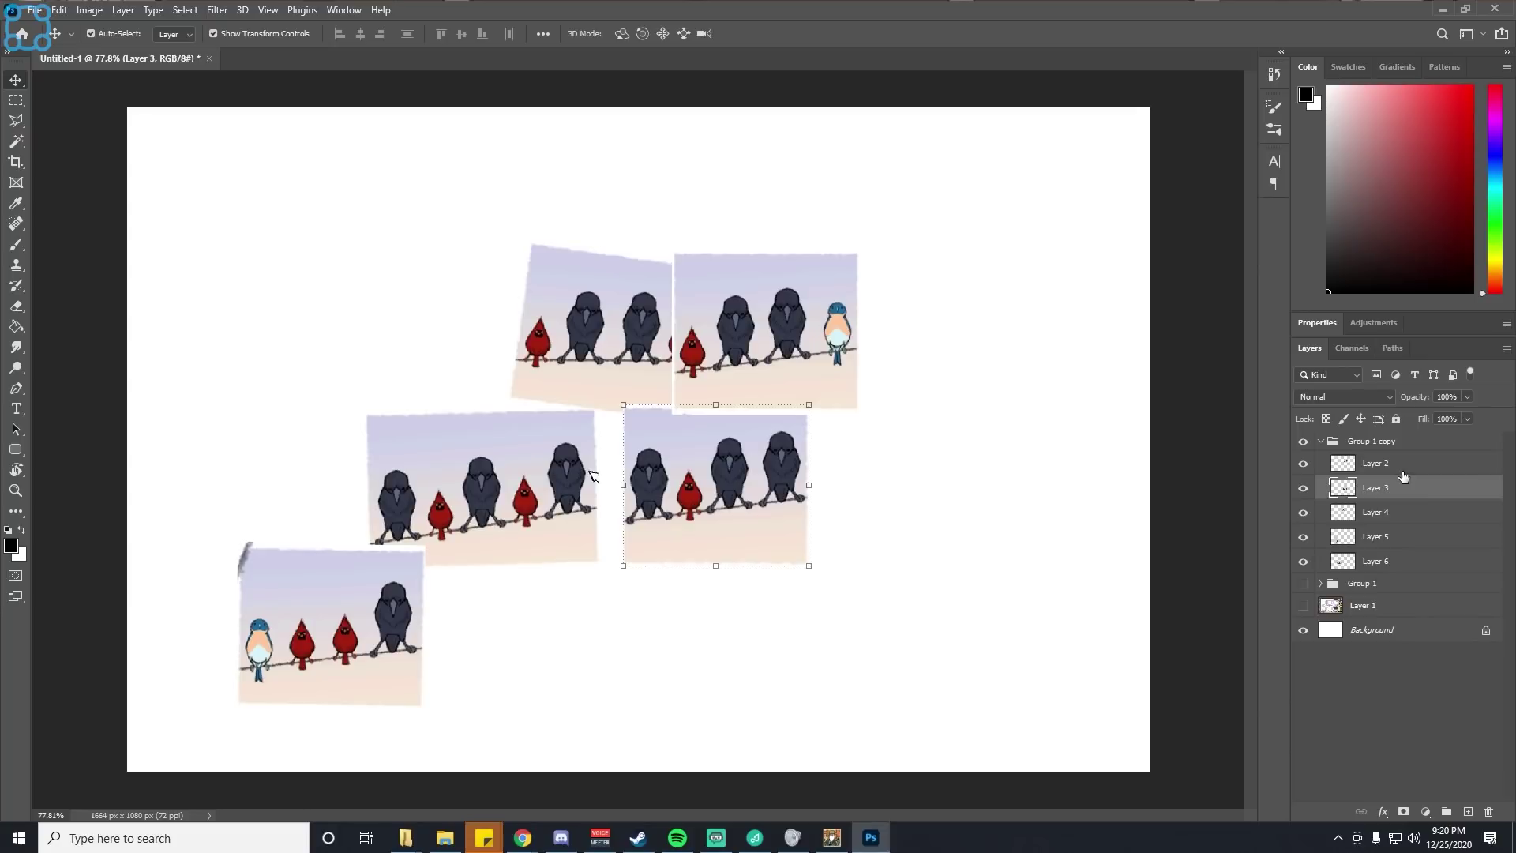
{"action": "left_click", "coordinate": [1404, 468]}
{"action": "left_click_drag", "start_coordinate": [835, 327], "coordinate": [583, 333]}
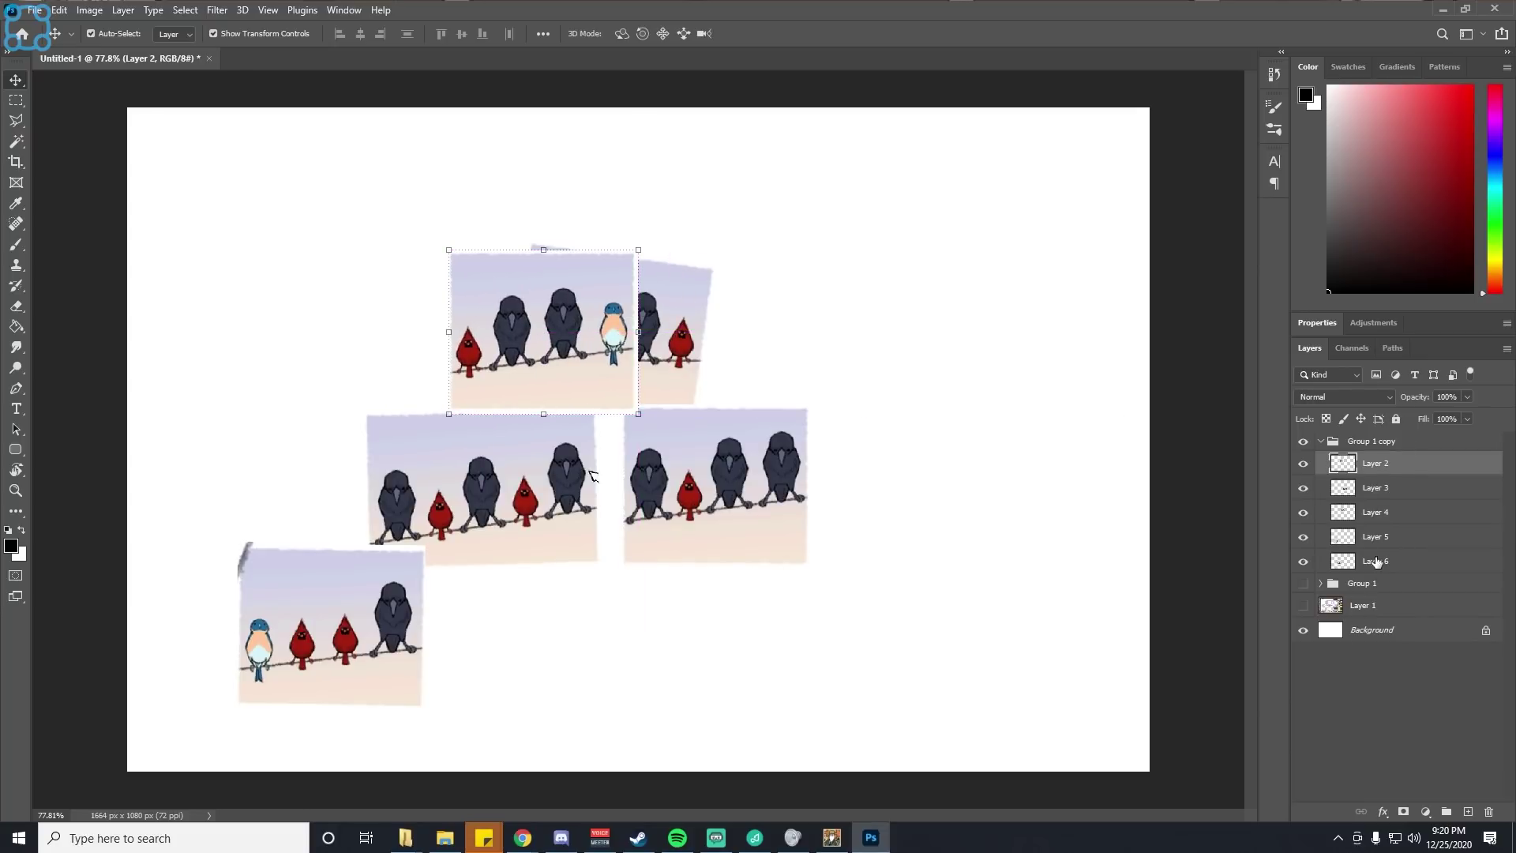
Step: Move the Layer 5 bluebird photo up against the Layer 3 three-crow photo and the Layer 6 five-bird photo to the canvas's lower-left area
{"action": "left_click", "coordinate": [1399, 543]}
{"action": "left_click_drag", "start_coordinate": [380, 620], "coordinate": [735, 481]}
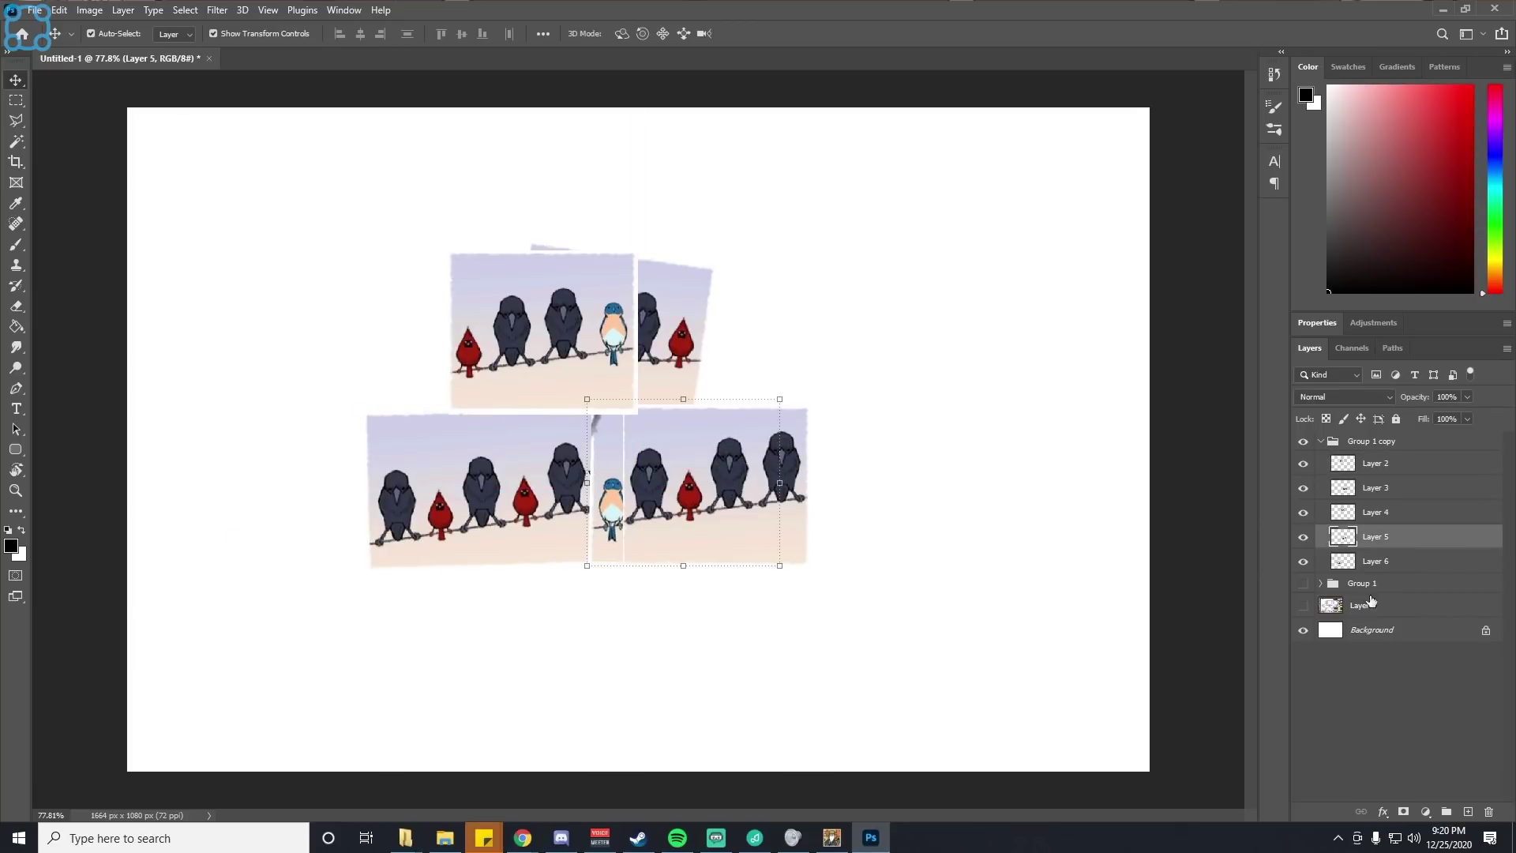
{"action": "left_click", "coordinate": [1393, 568]}
{"action": "left_click_drag", "start_coordinate": [467, 495], "coordinate": [303, 631]}
Step: Place the tilted Layer 4 photo to the right of the Layer 2 photo and the Layer 3 three-crow photo above Layer 2
{"action": "left_click", "coordinate": [1373, 547]}
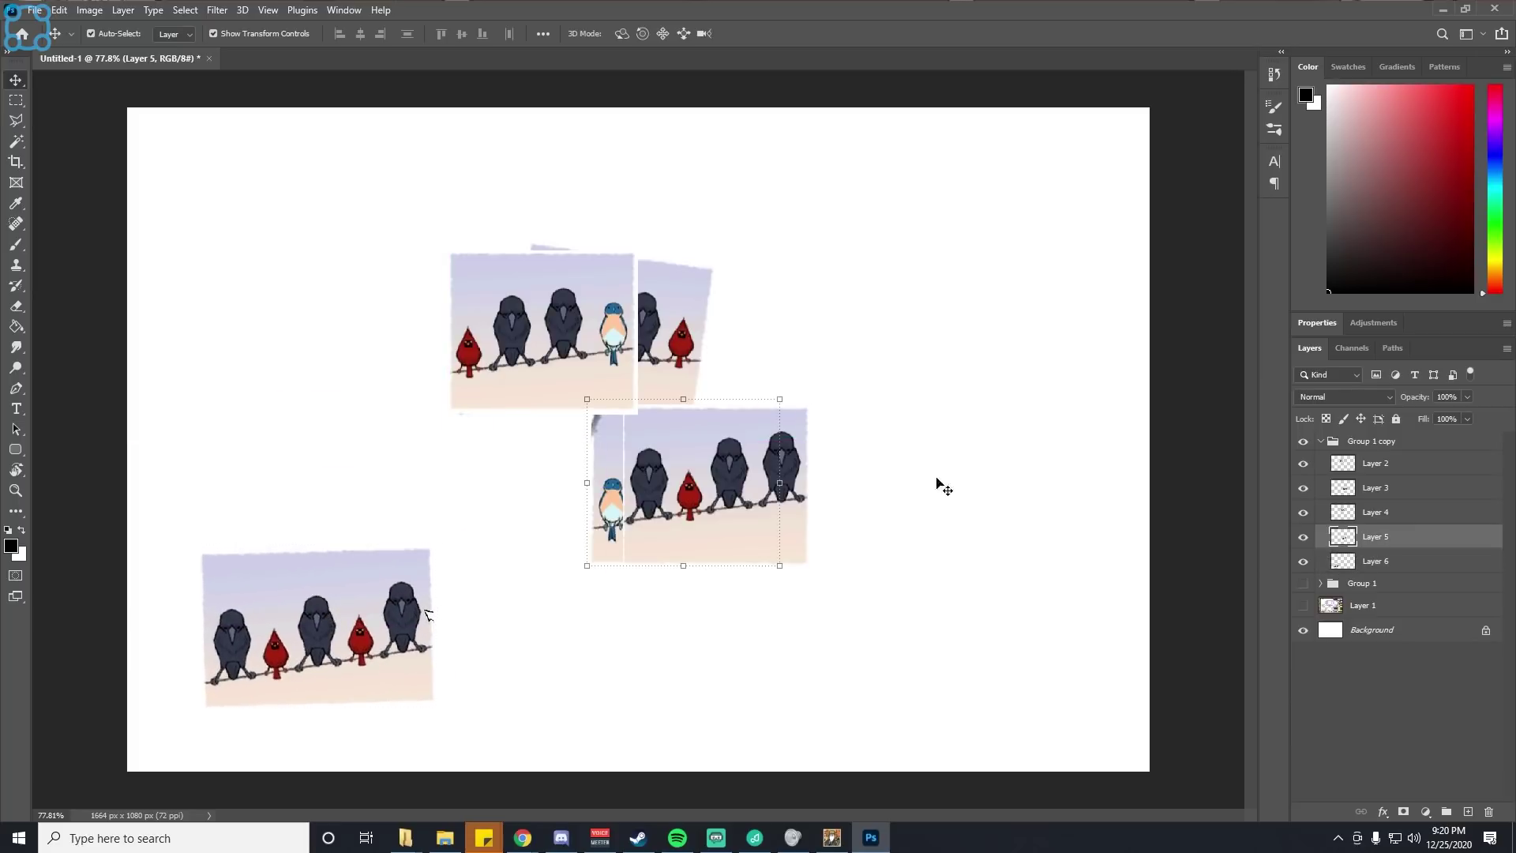
{"action": "key", "text": "alt+bracketright"}
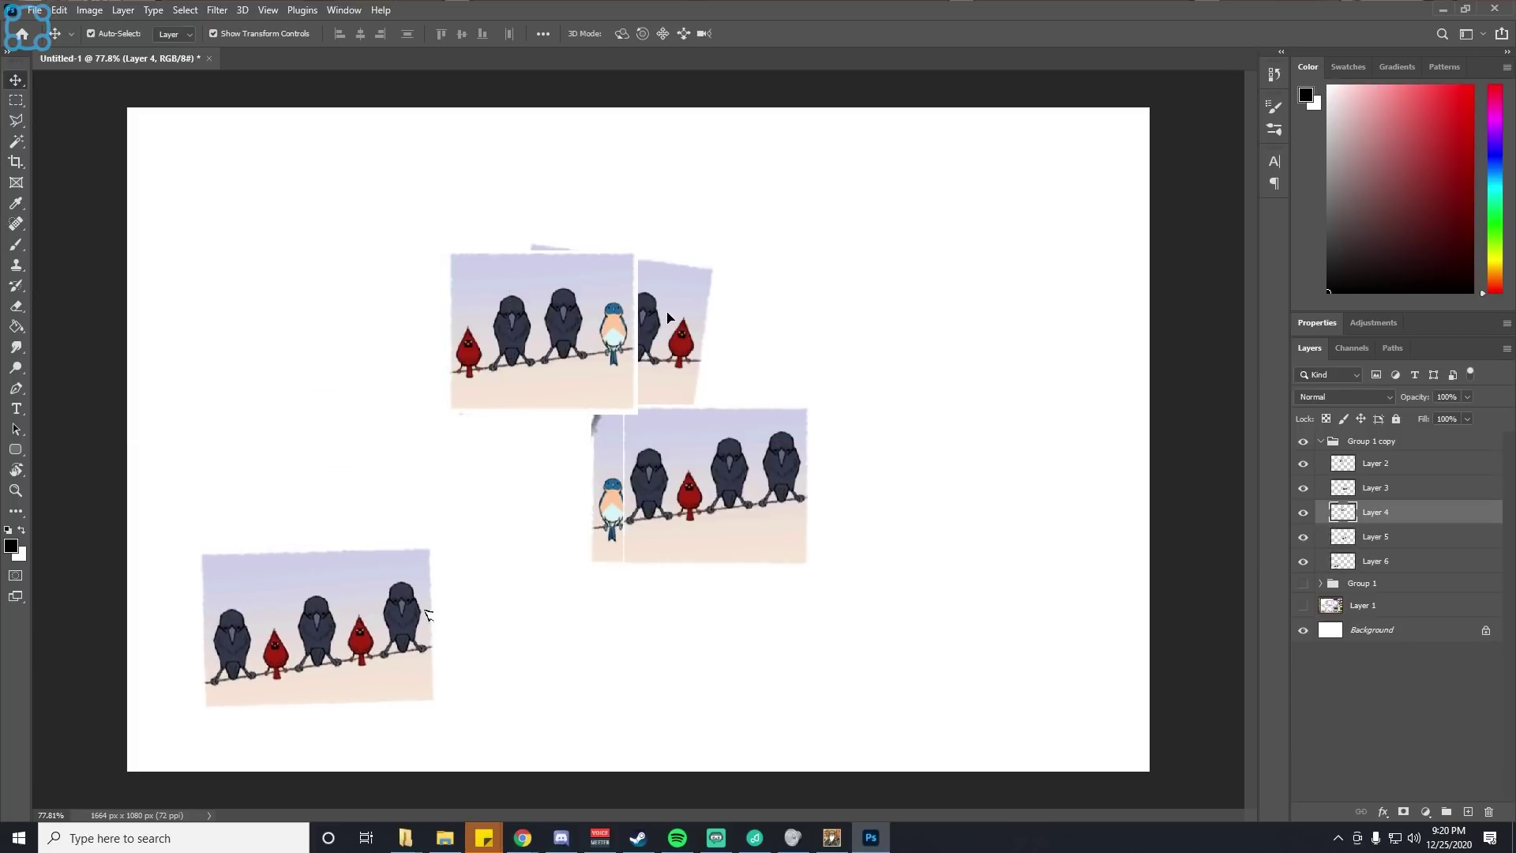
{"action": "left_click_drag", "start_coordinate": [671, 314], "coordinate": [963, 280]}
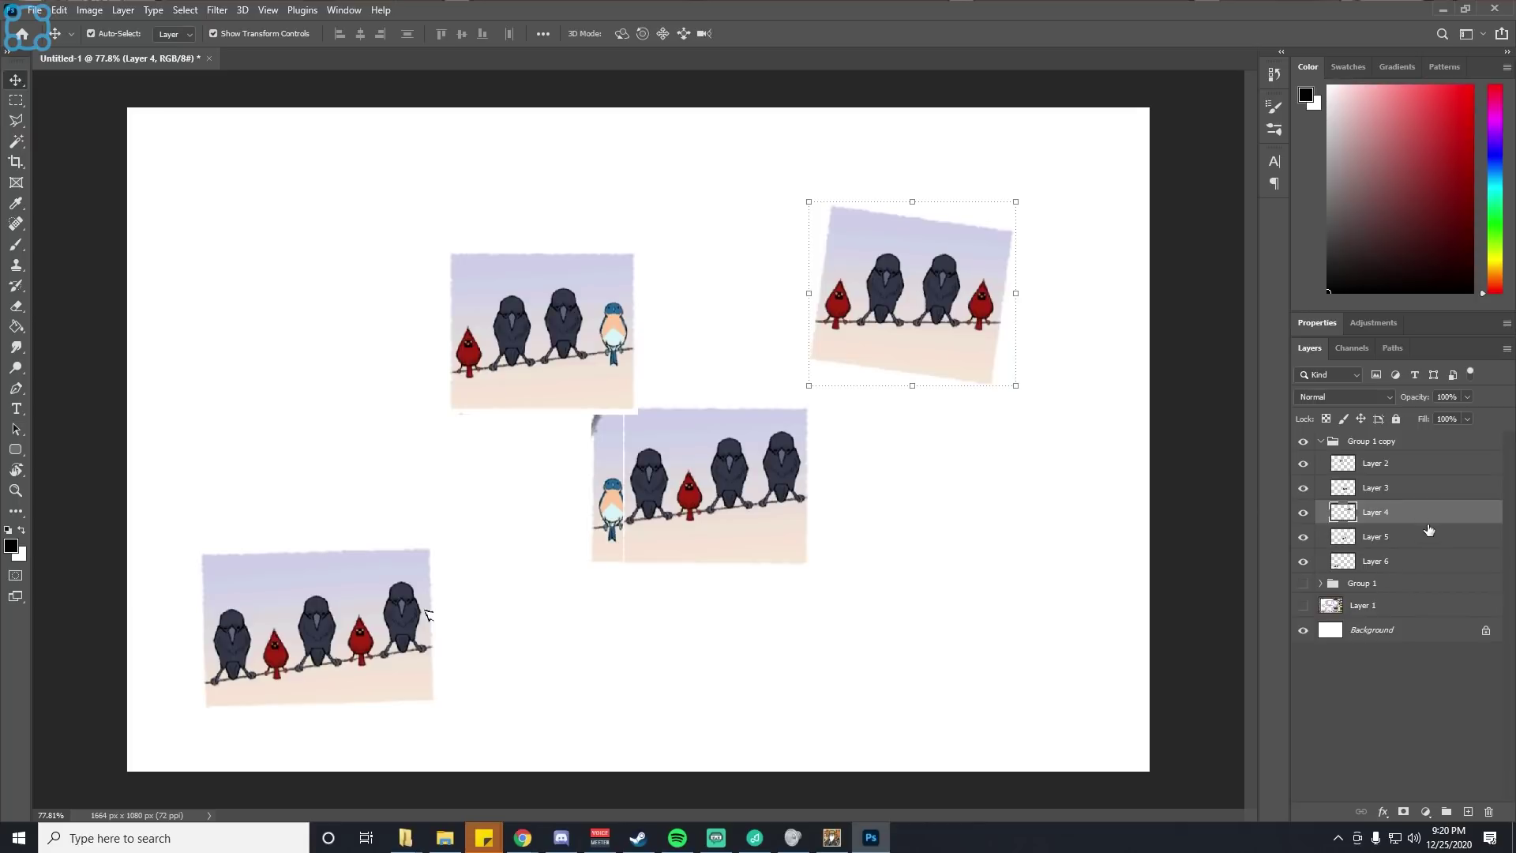
{"action": "left_click", "coordinate": [1423, 489]}
{"action": "left_click_drag", "start_coordinate": [742, 434], "coordinate": [515, 190]}
{"action": "left_click", "coordinate": [1398, 515]}
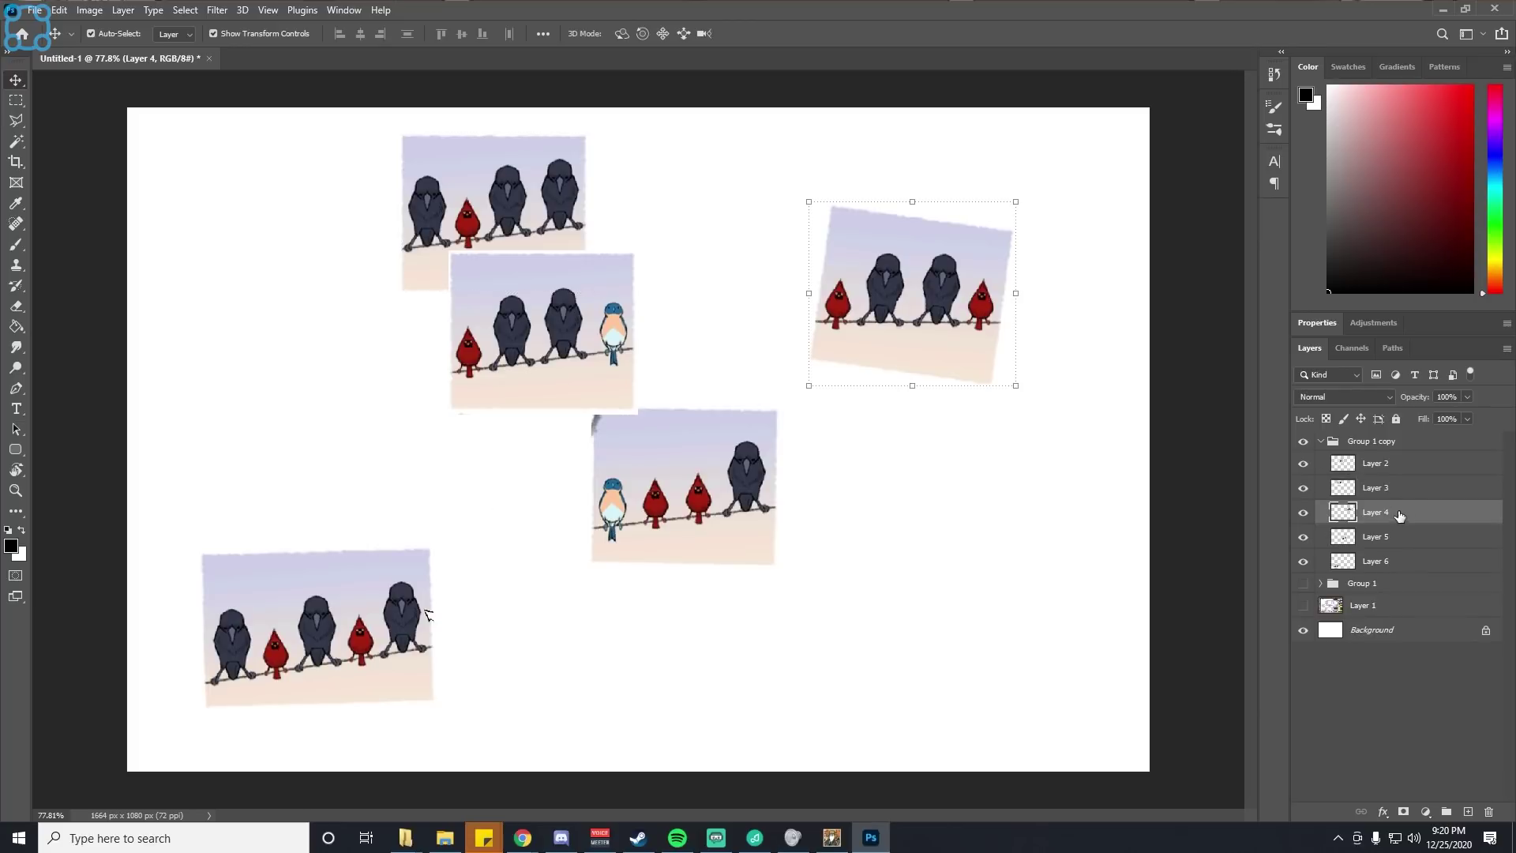
{"action": "left_click_drag", "start_coordinate": [906, 323], "coordinate": [774, 351]}
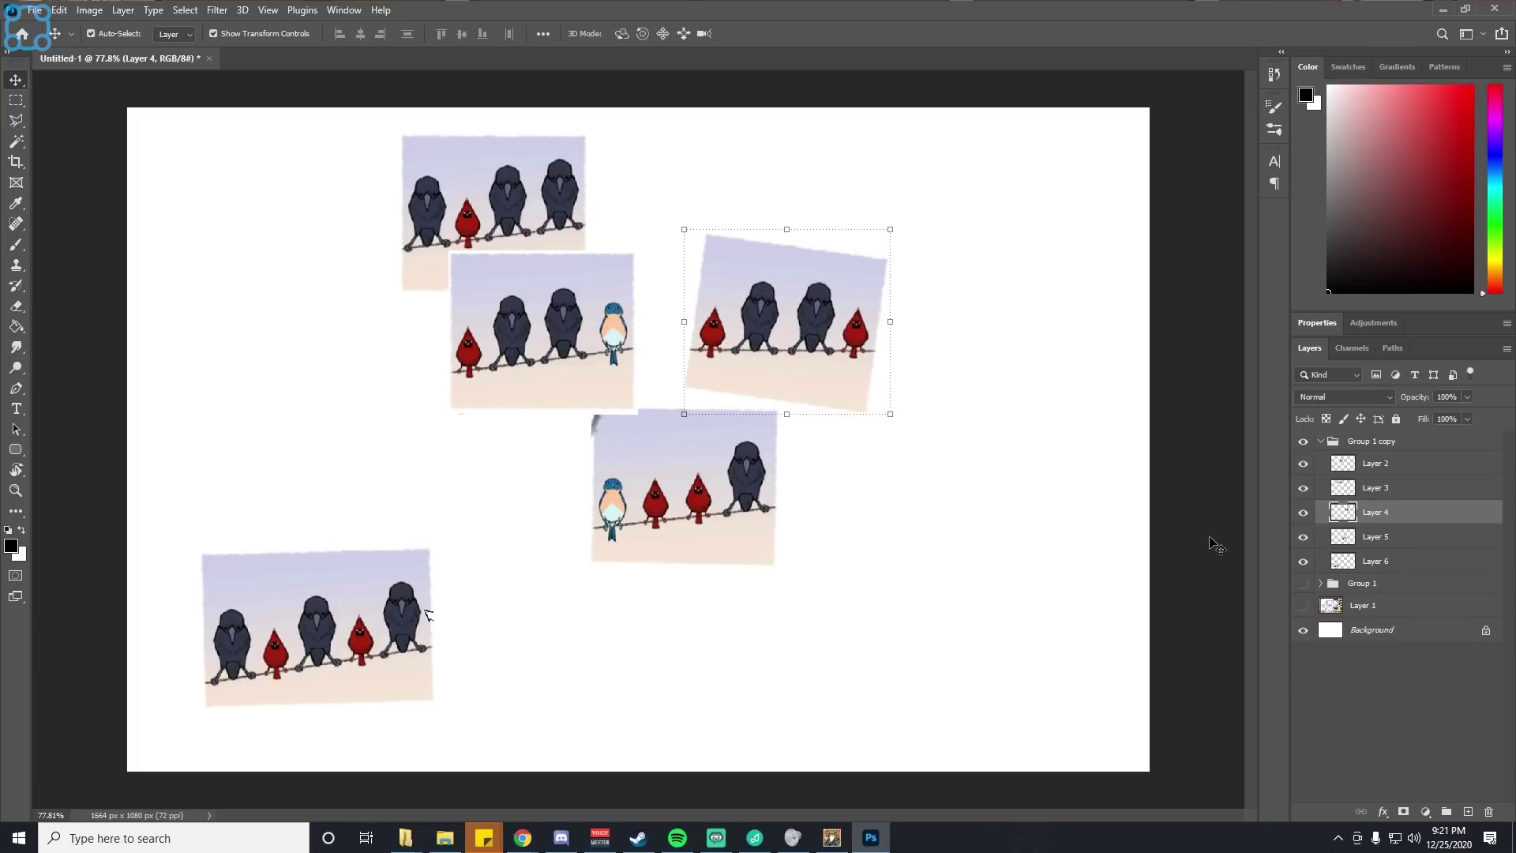
Step: Try the Layer 6 five-bird photo to the left of the Layer 5 photo and directly to its right
{"action": "left_click", "coordinate": [1377, 537]}
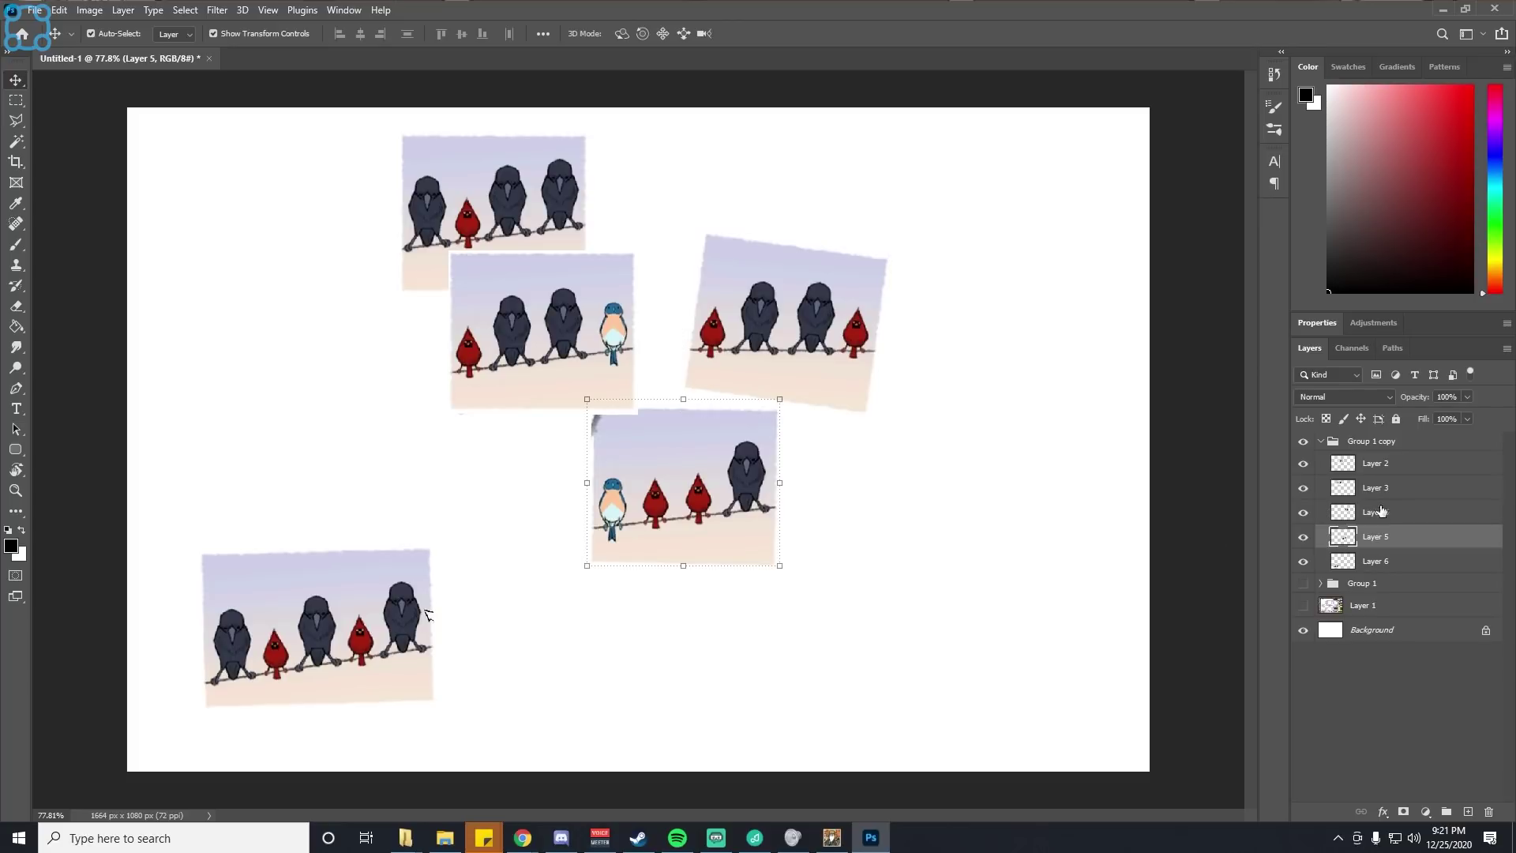
{"action": "left_click", "coordinate": [1378, 487]}
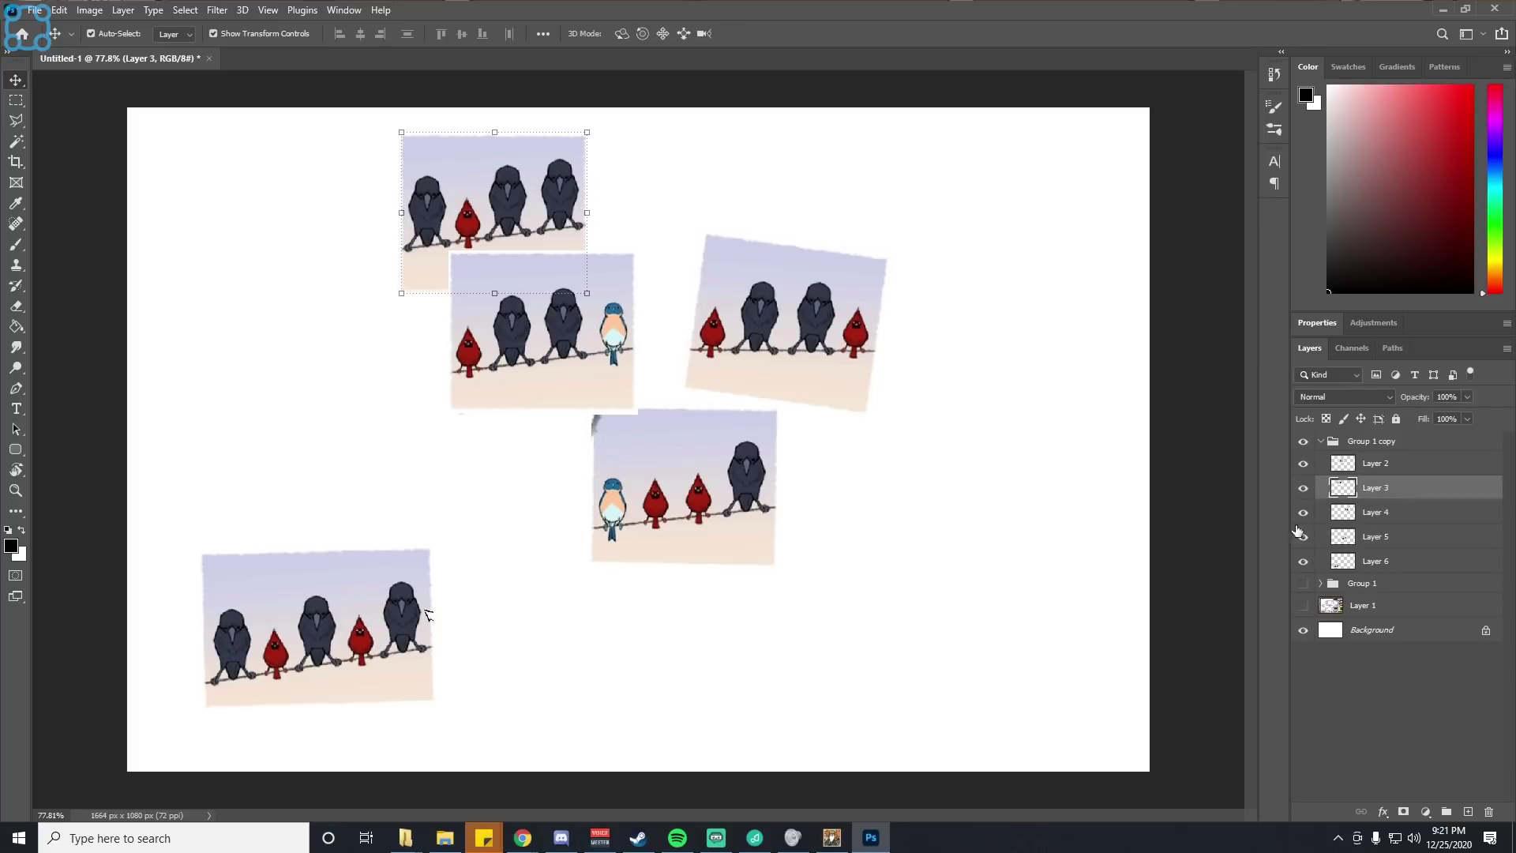
{"action": "left_click", "coordinate": [1398, 464]}
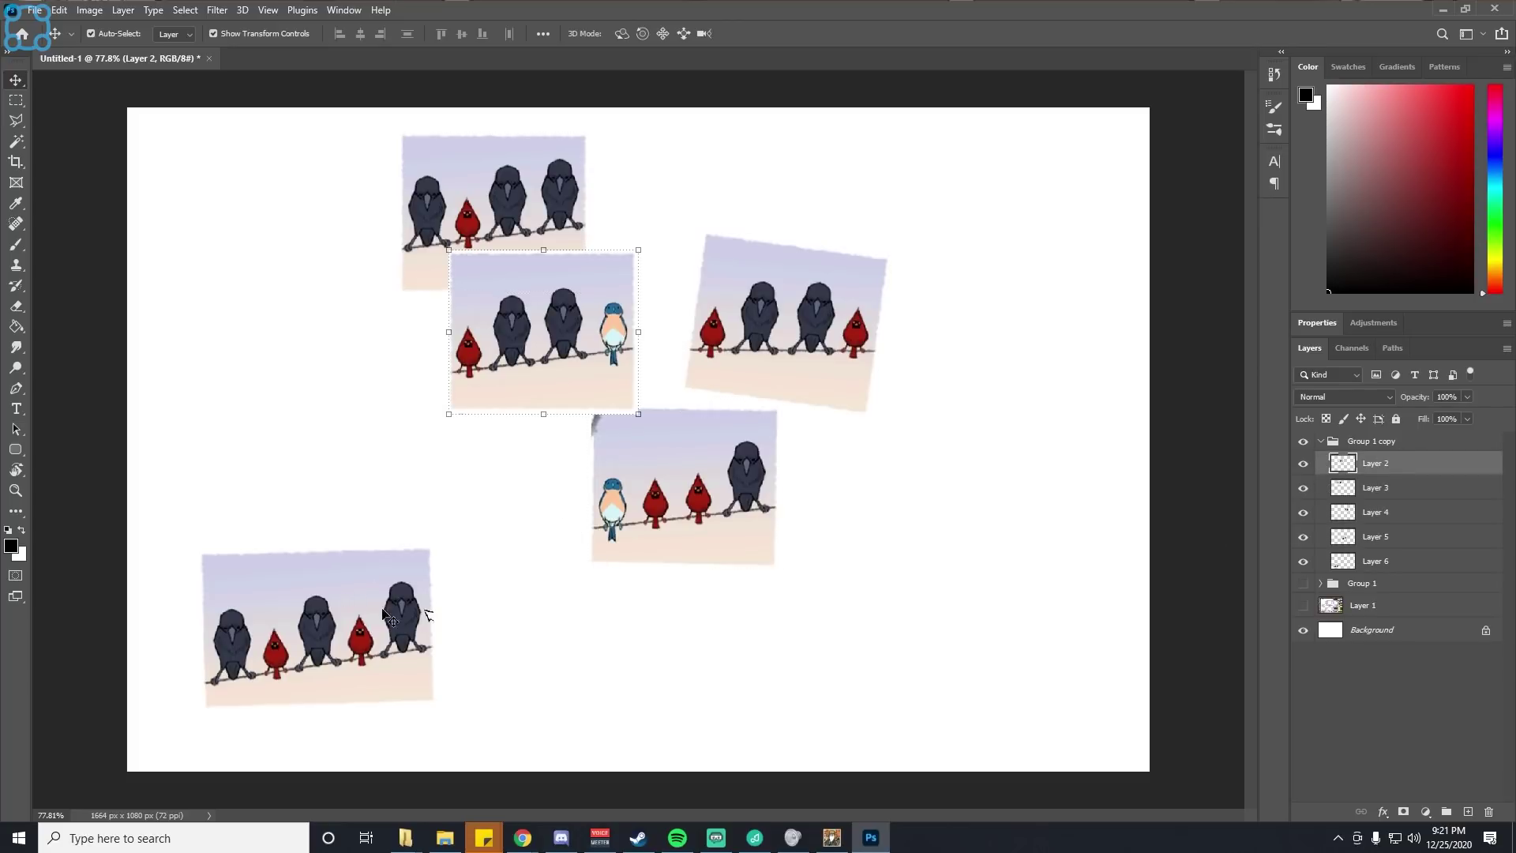
{"action": "left_click", "coordinate": [1375, 560]}
{"action": "left_click_drag", "start_coordinate": [318, 603], "coordinate": [433, 458]}
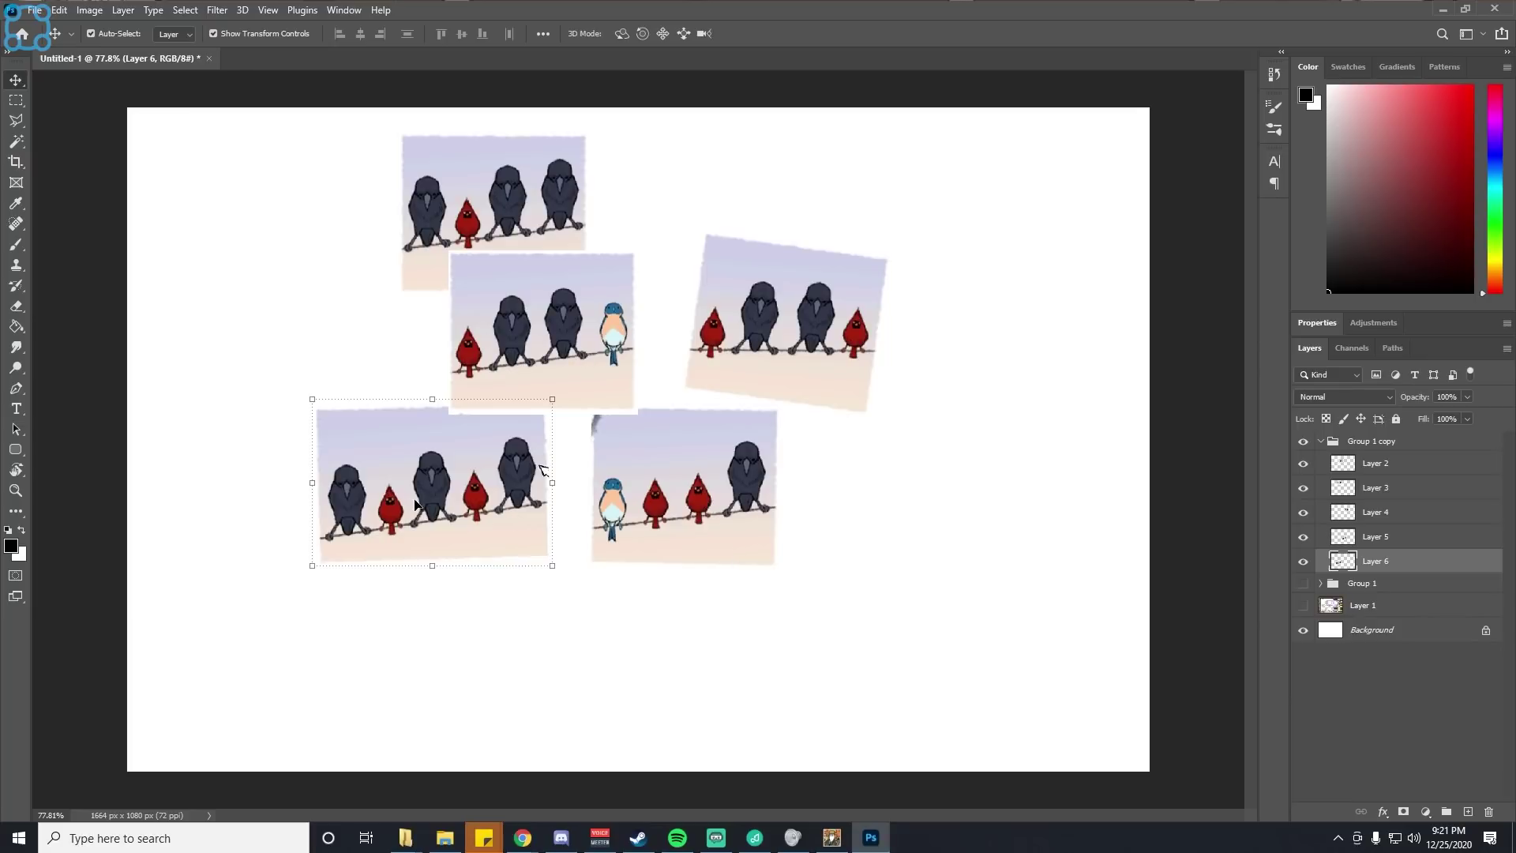
{"action": "left_click_drag", "start_coordinate": [415, 504], "coordinate": [883, 493]}
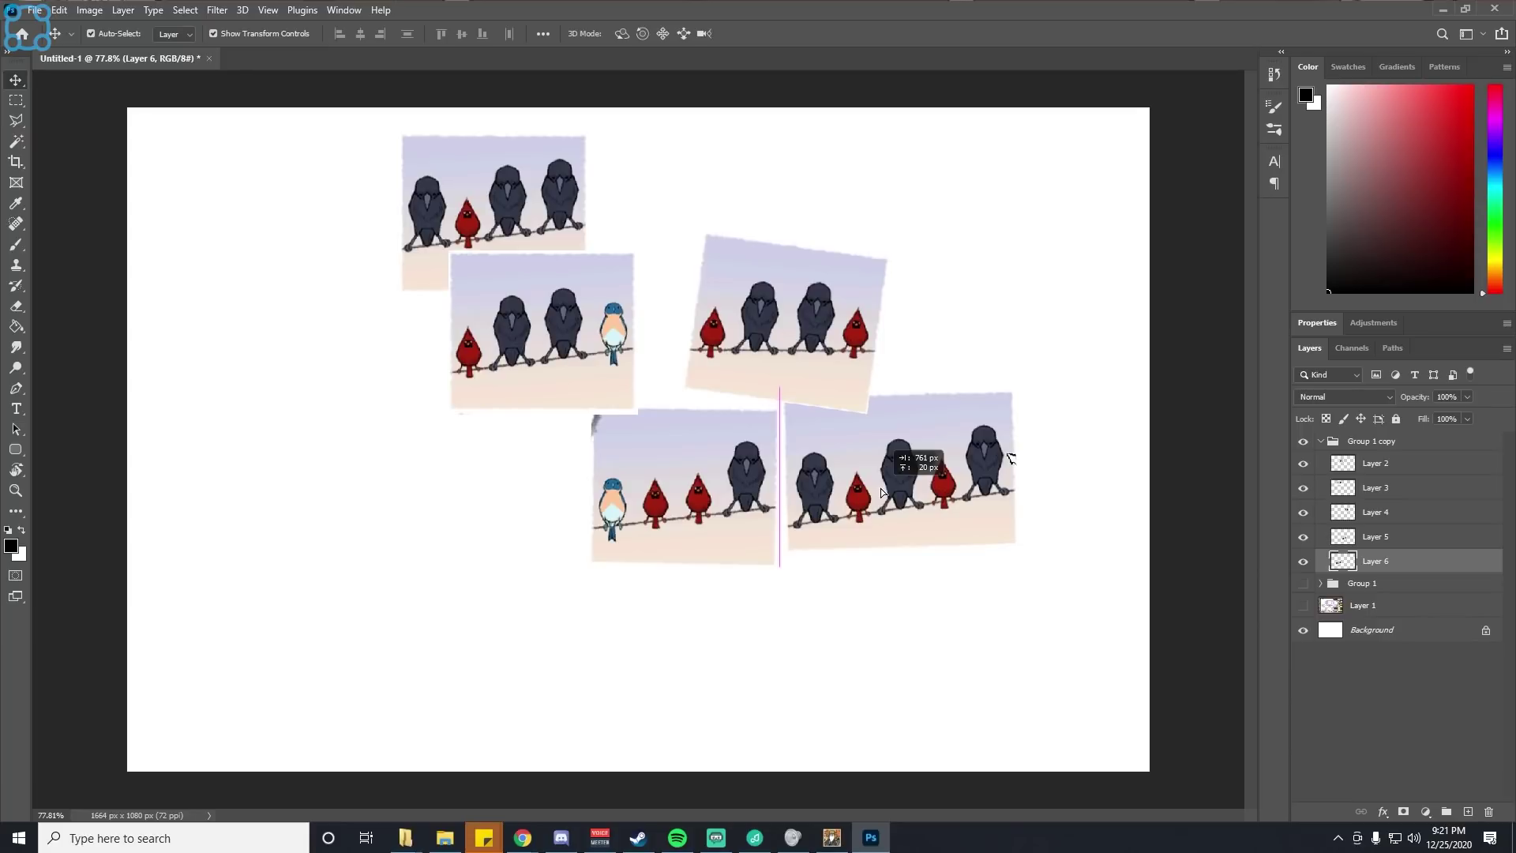
{"action": "left_click_drag", "start_coordinate": [881, 493], "coordinate": [881, 493]}
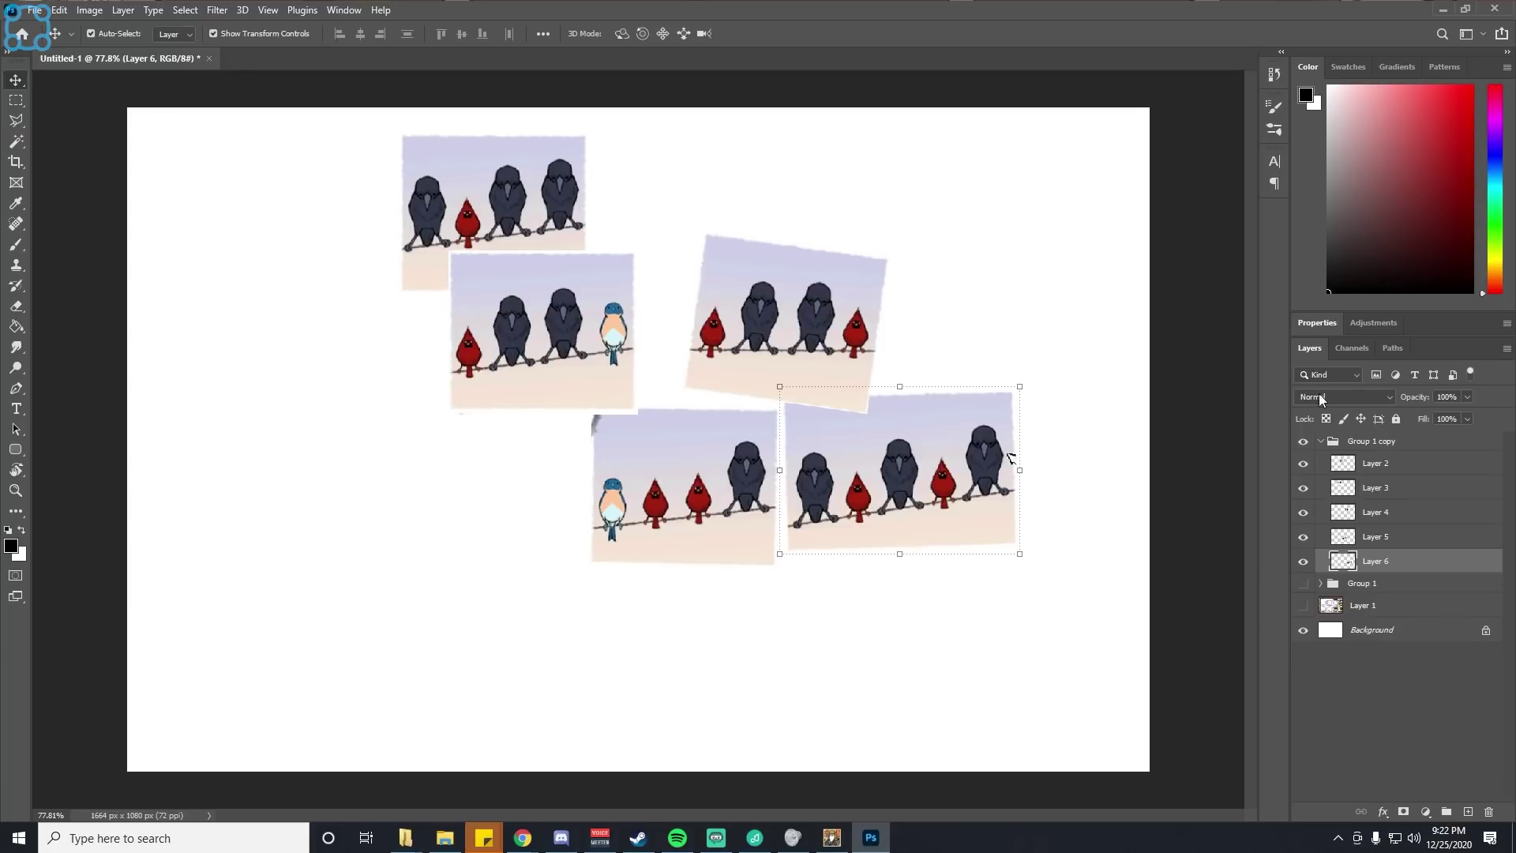
Step: Try the Layer 3 three-crow photo at several spots along the canvas's upper edge and place it below the Layer 5 photo
{"action": "left_click", "coordinate": [1394, 538]}
{"action": "left_click", "coordinate": [1398, 507]}
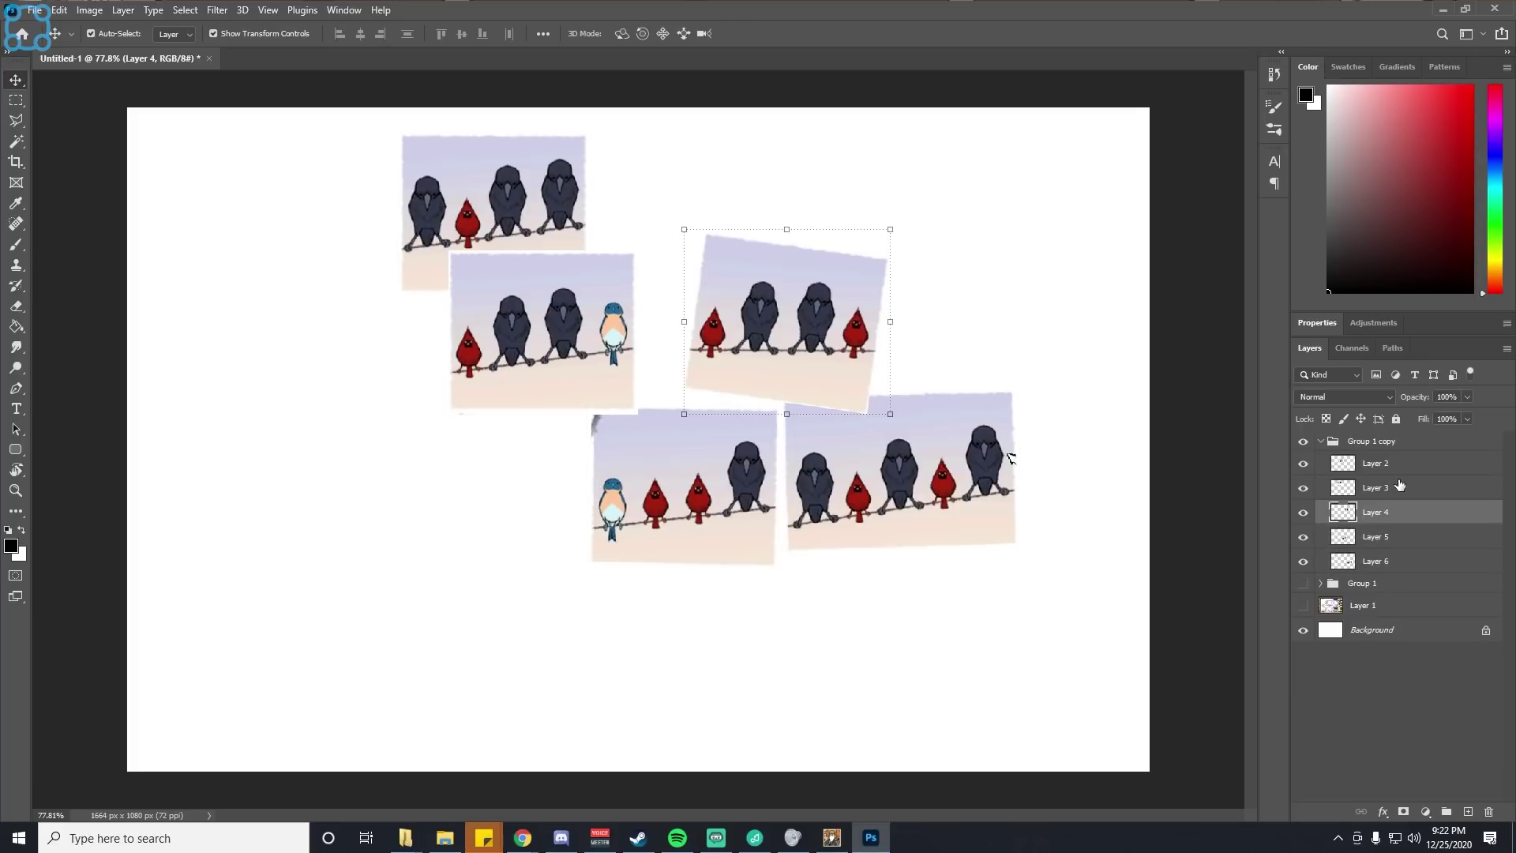
{"action": "left_click", "coordinate": [1399, 478]}
{"action": "left_click", "coordinate": [1391, 493]}
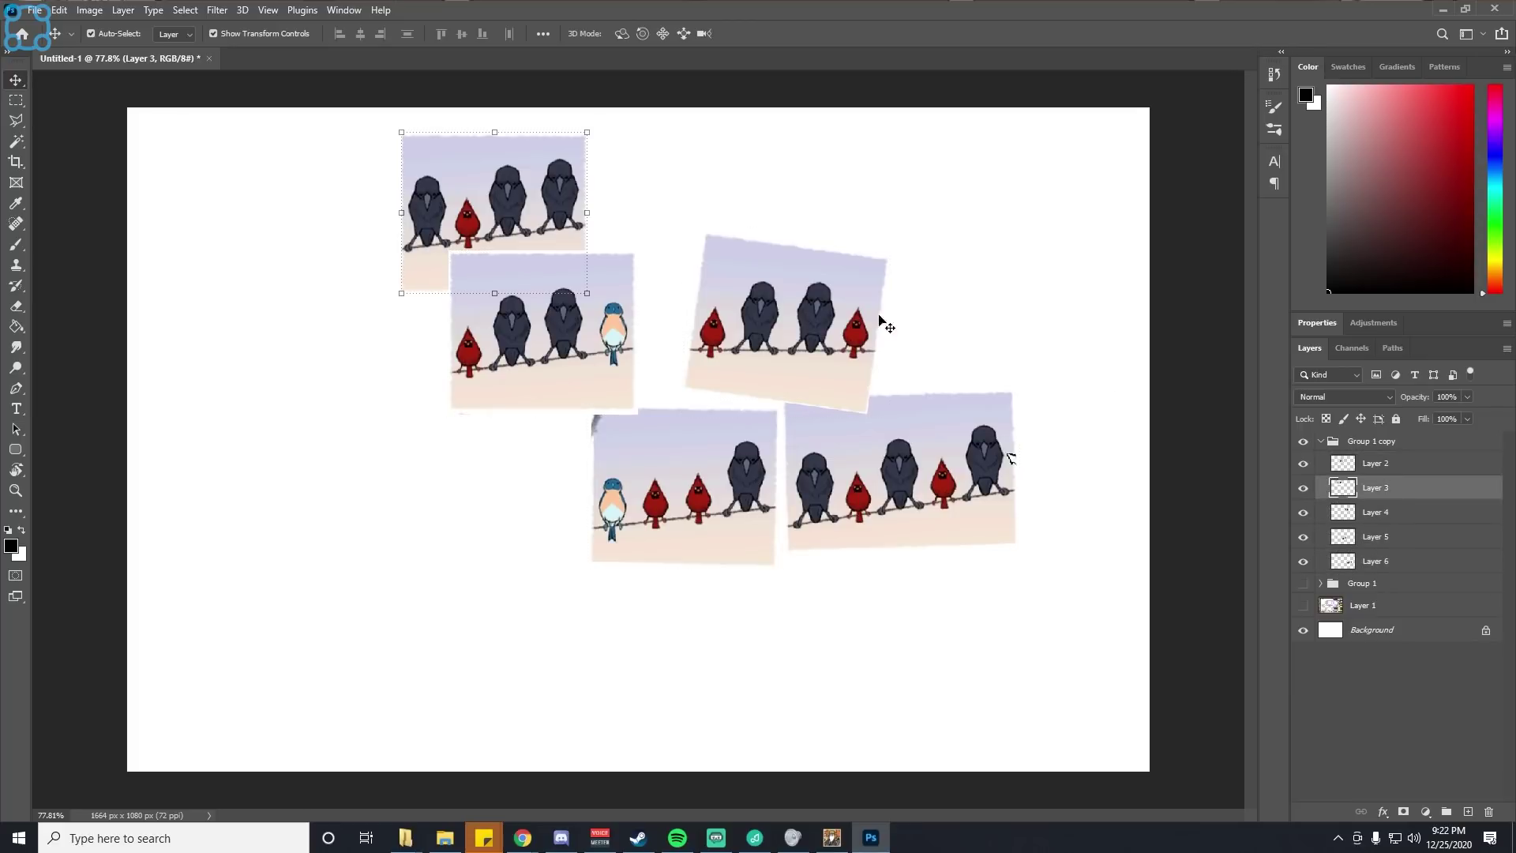
{"action": "left_click_drag", "start_coordinate": [513, 184], "coordinate": [479, 175]}
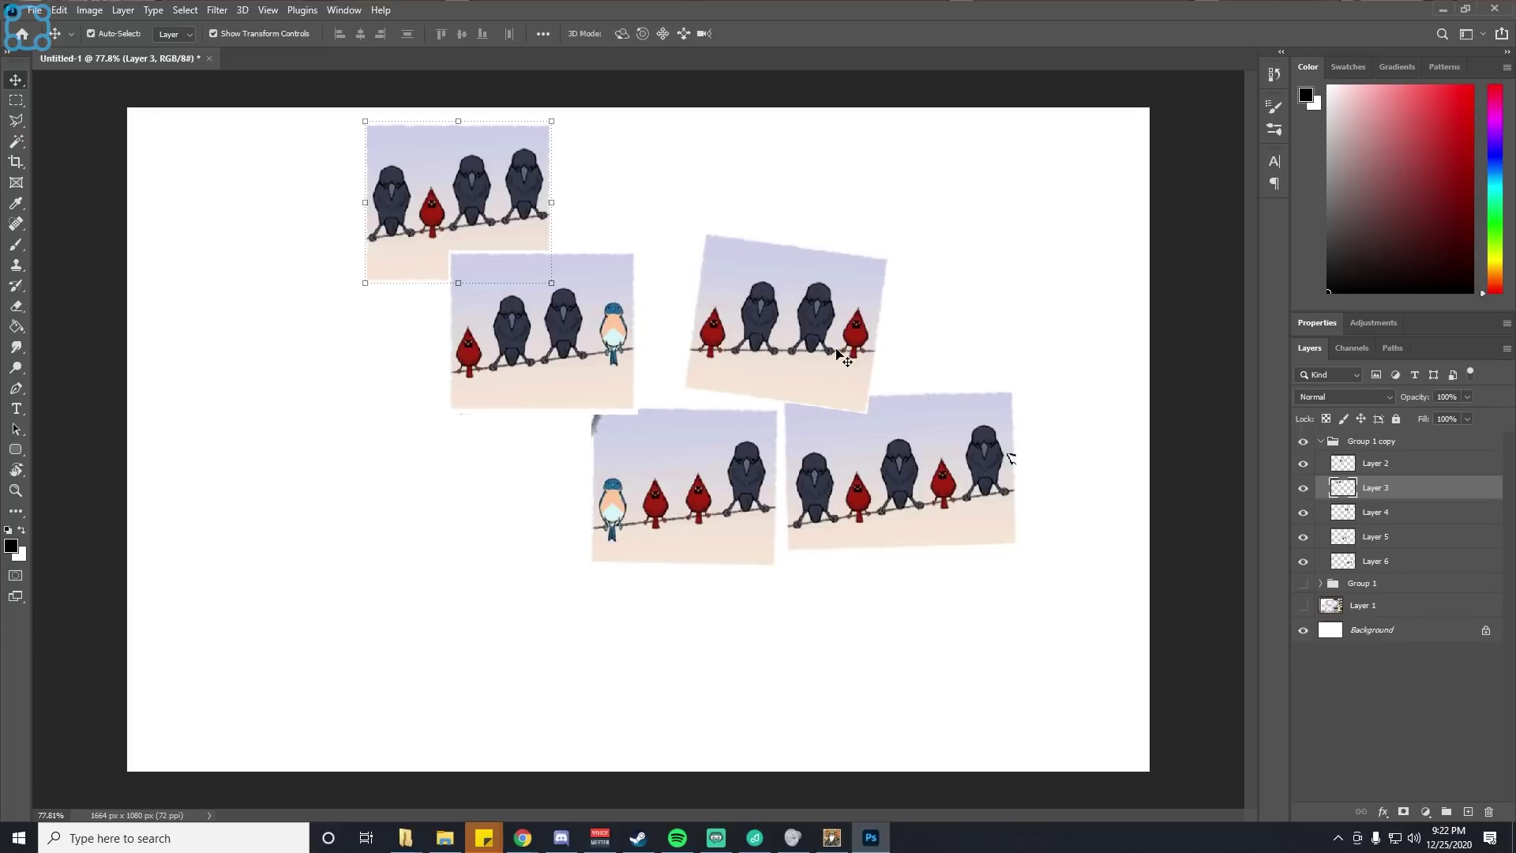
{"action": "left_click_drag", "start_coordinate": [476, 197], "coordinate": [515, 199]}
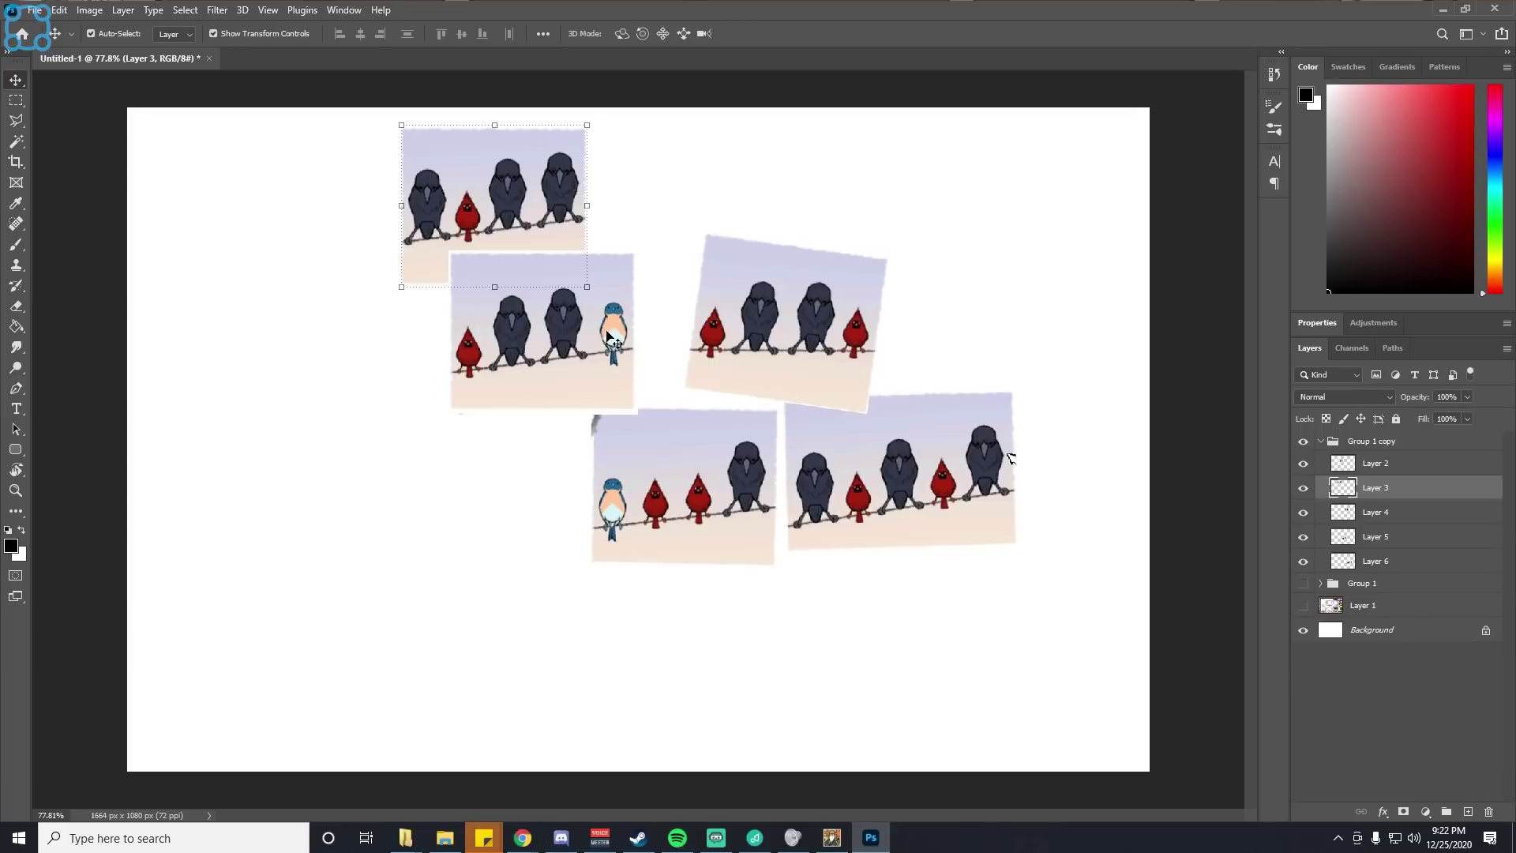
{"action": "left_click_drag", "start_coordinate": [528, 220], "coordinate": [771, 197]}
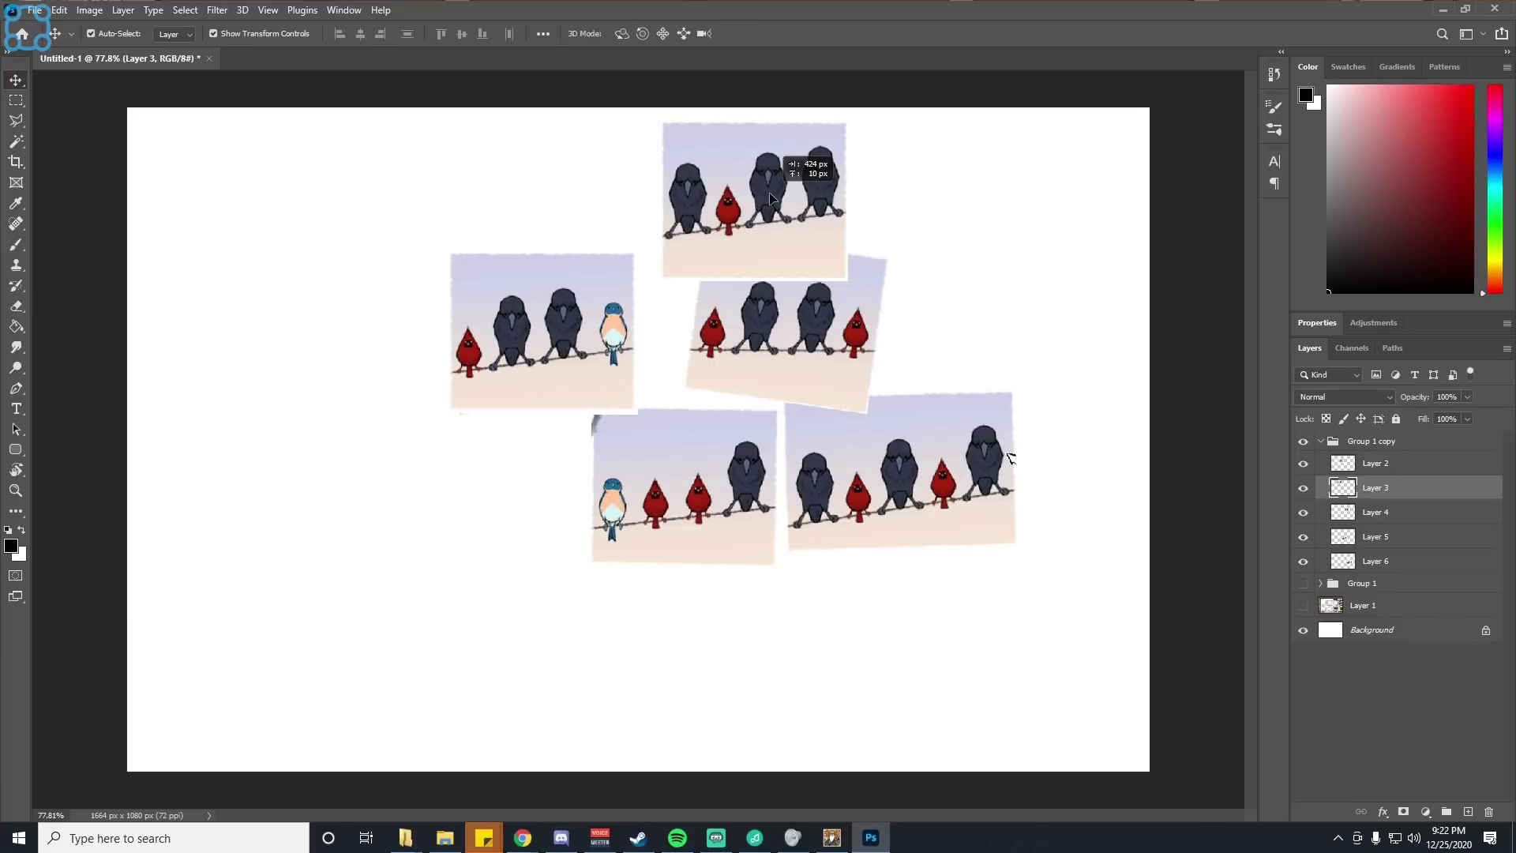
{"action": "left_click_drag", "start_coordinate": [771, 197], "coordinate": [744, 199]}
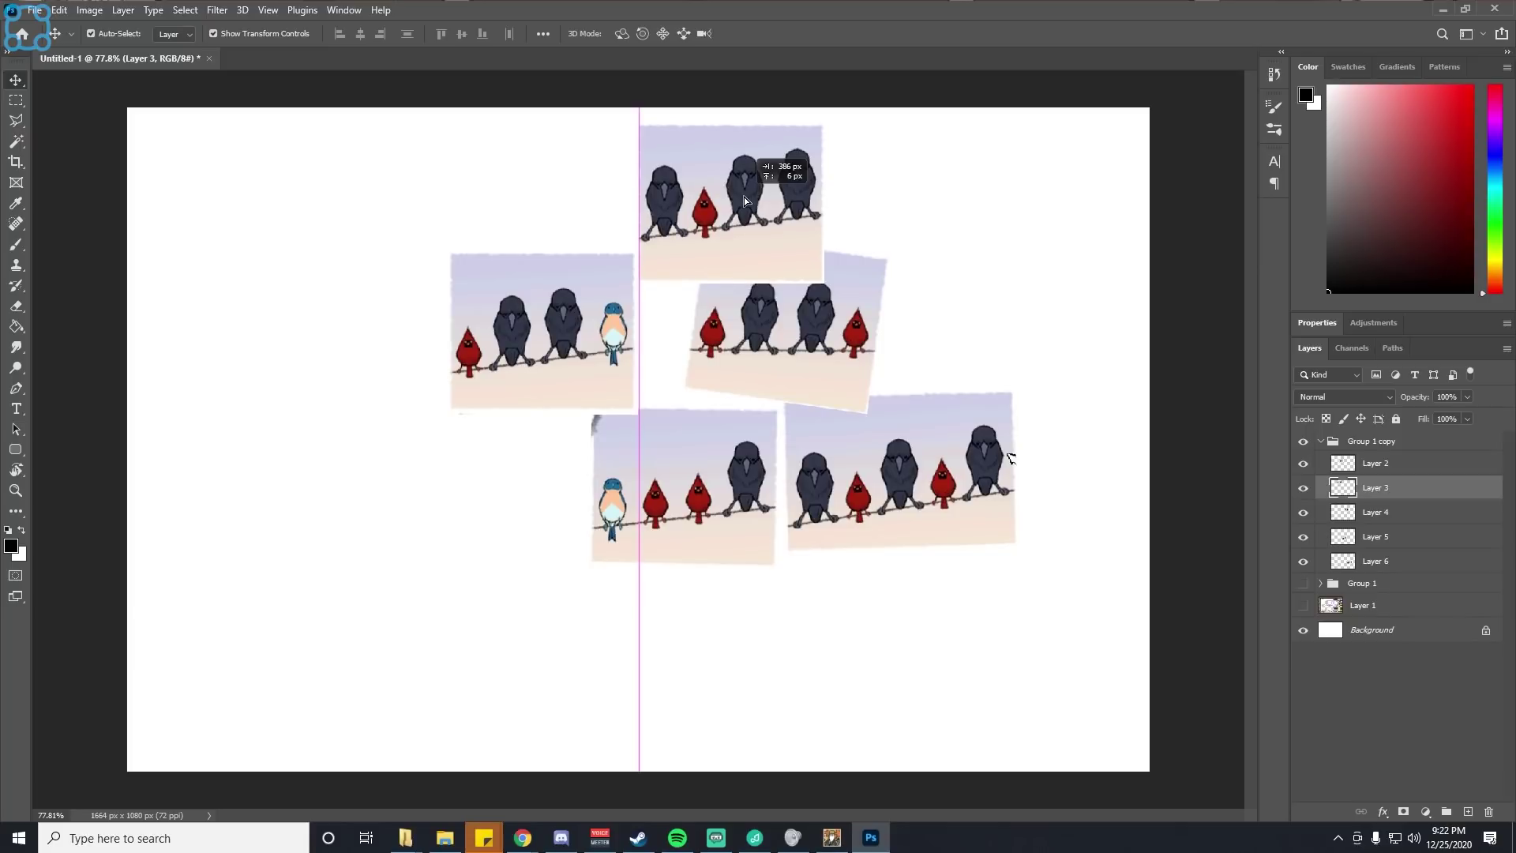
{"action": "left_click_drag", "start_coordinate": [744, 199], "coordinate": [592, 647]}
Step: Place the Layer 6 five-bird photo above the Layer 3 photo and the Layer 5 bluebird photo to the left of Layer 3
{"action": "left_click", "coordinate": [1409, 562]}
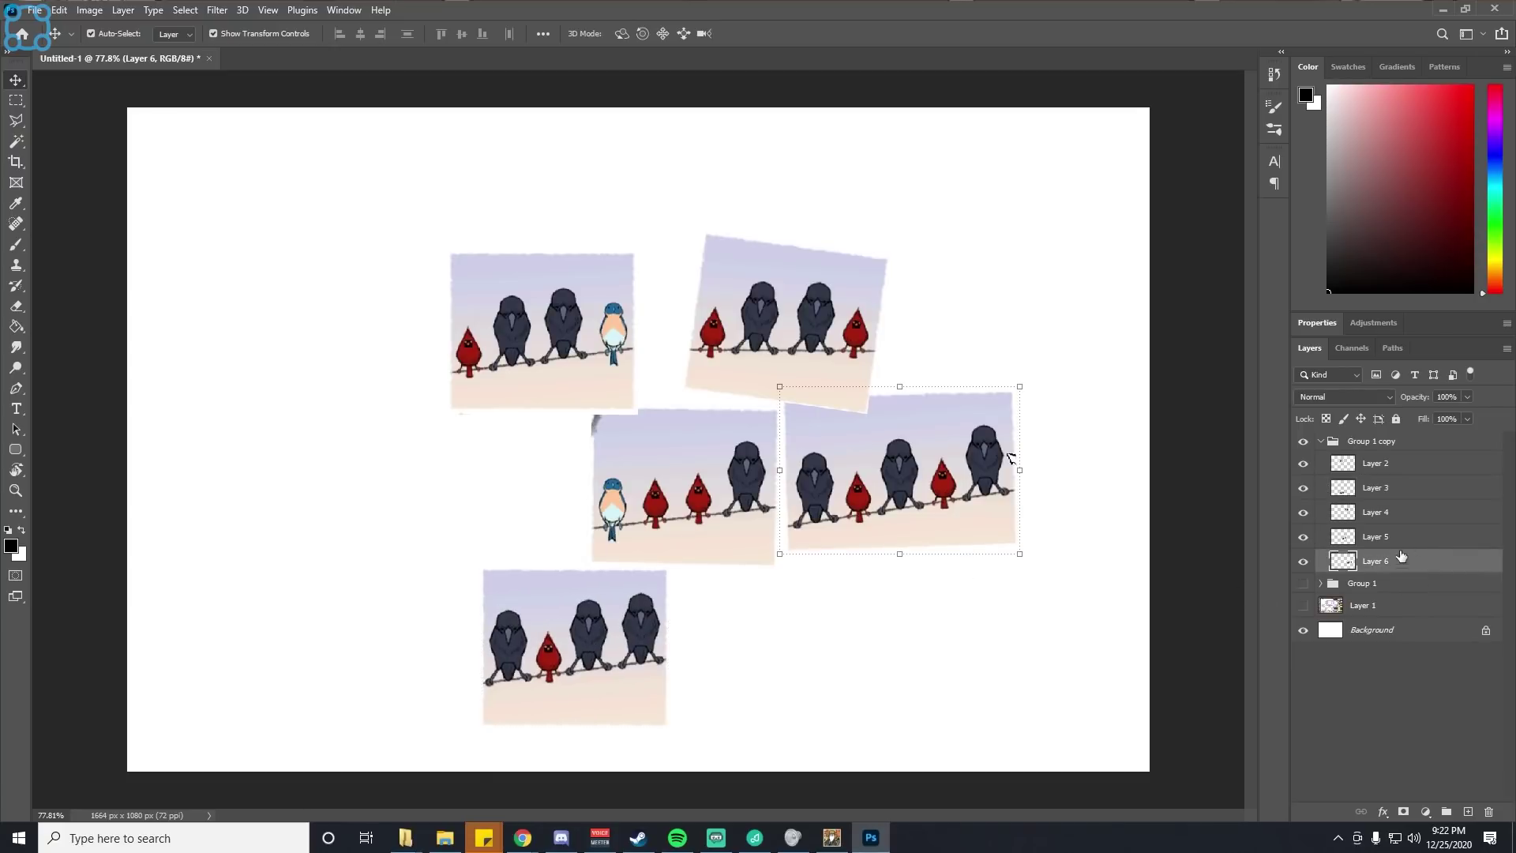
{"action": "left_click_drag", "start_coordinate": [952, 477], "coordinate": [550, 521]}
{"action": "left_click", "coordinate": [1389, 538]}
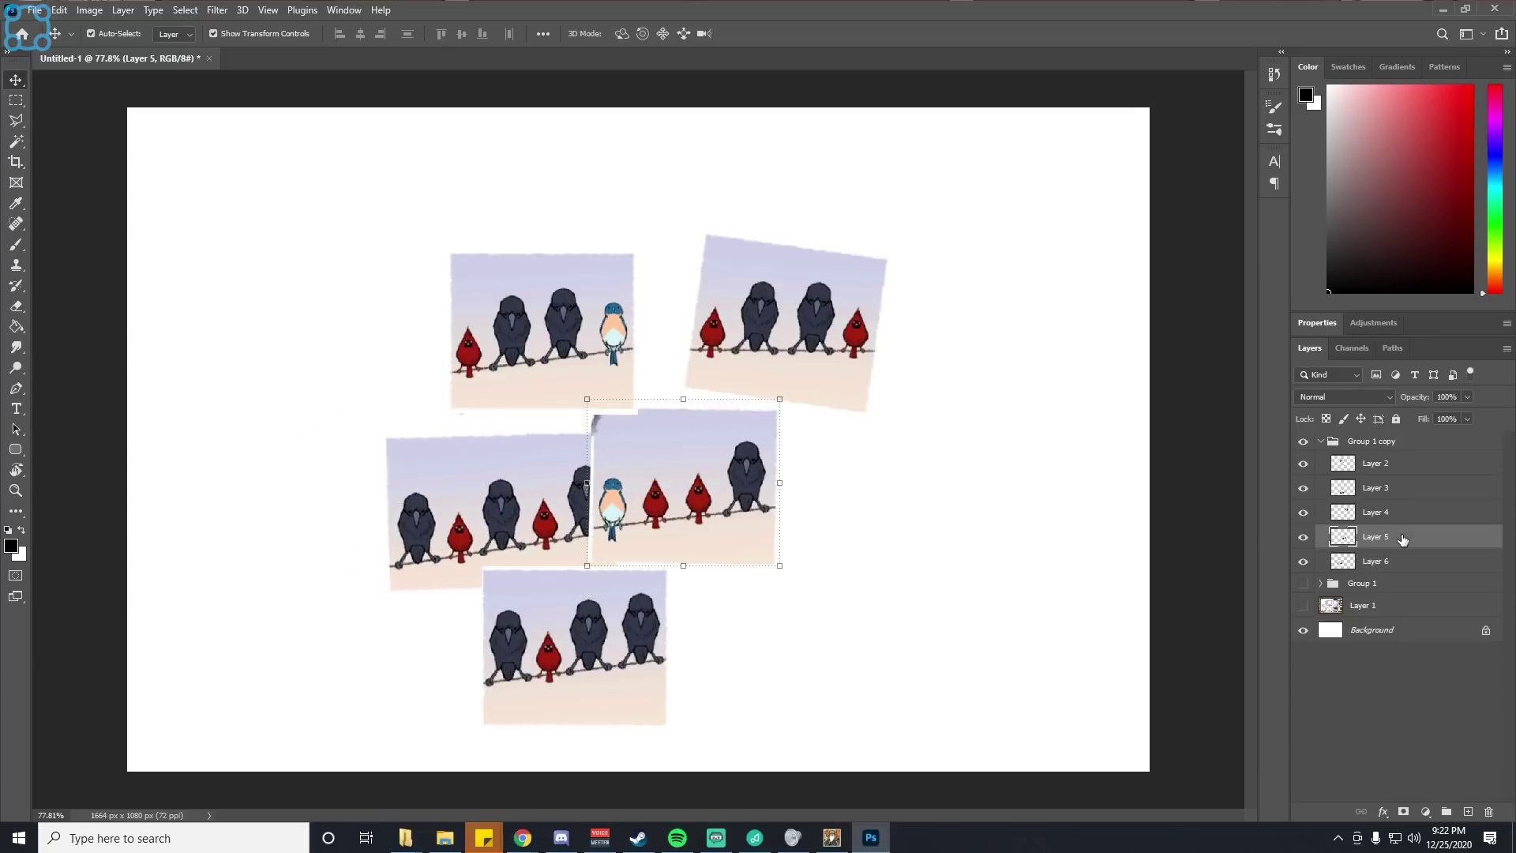
{"action": "left_click_drag", "start_coordinate": [695, 498], "coordinate": [368, 646]}
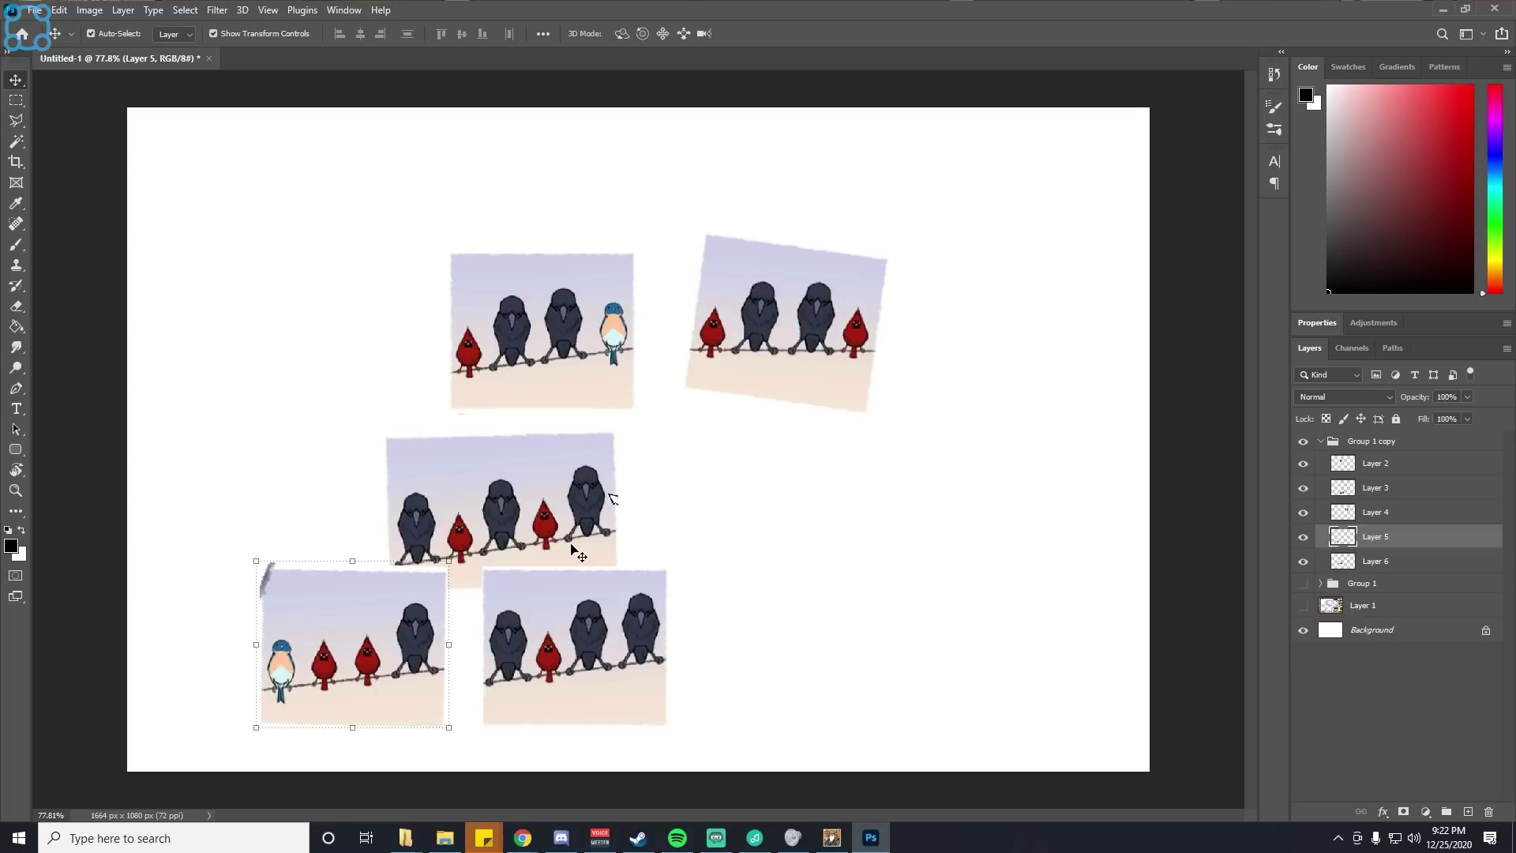
Step: Move the Layer 2 photo above and to the right of the five-bird photo, and shift the Layer 5 photo farther left
{"action": "left_click", "coordinate": [1394, 514]}
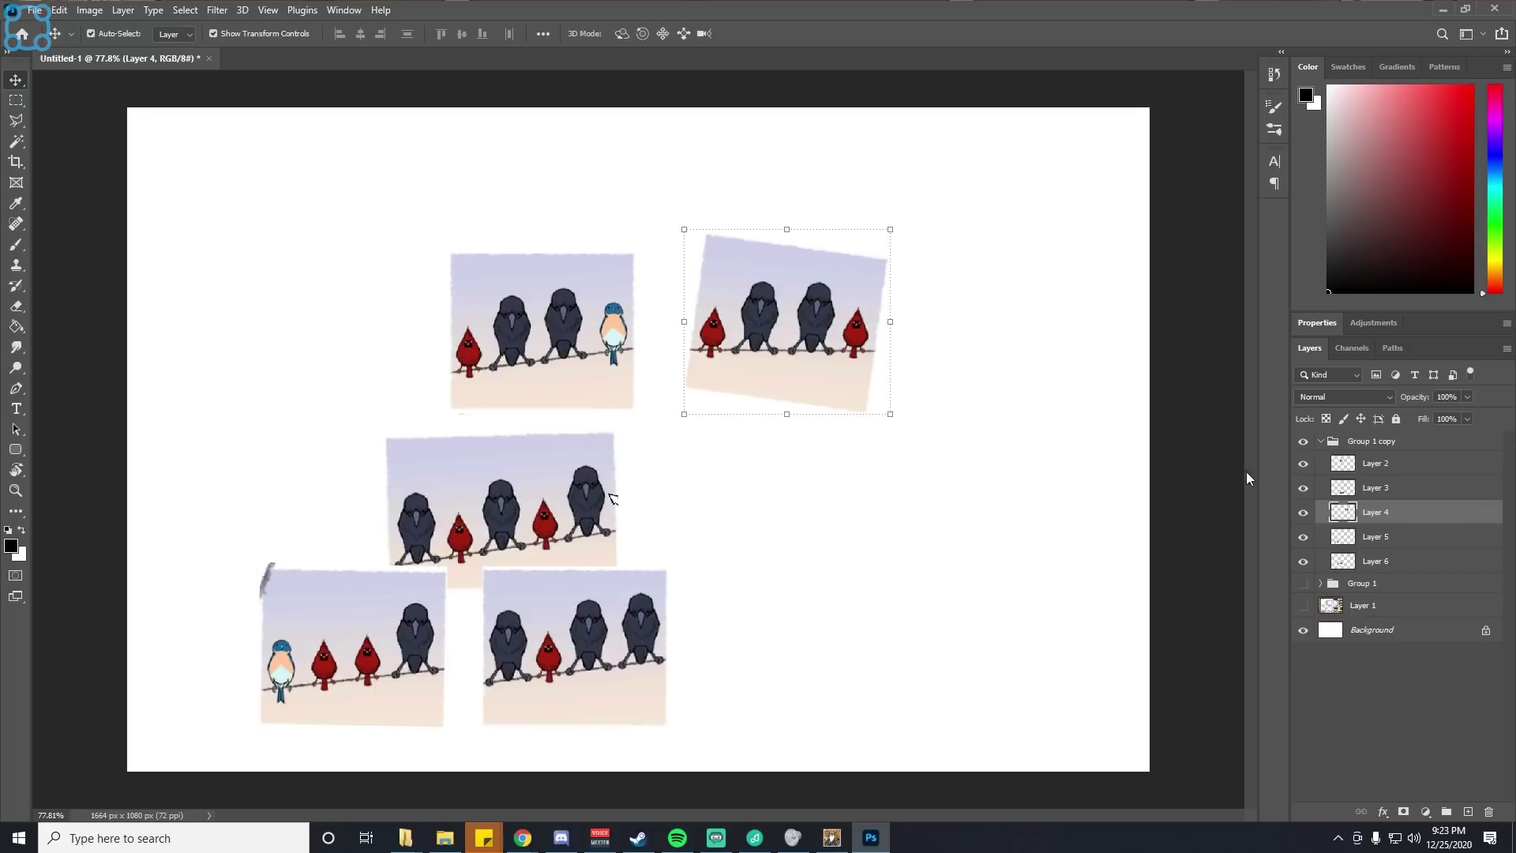
{"action": "left_click_drag", "start_coordinate": [574, 317], "coordinate": [634, 348]}
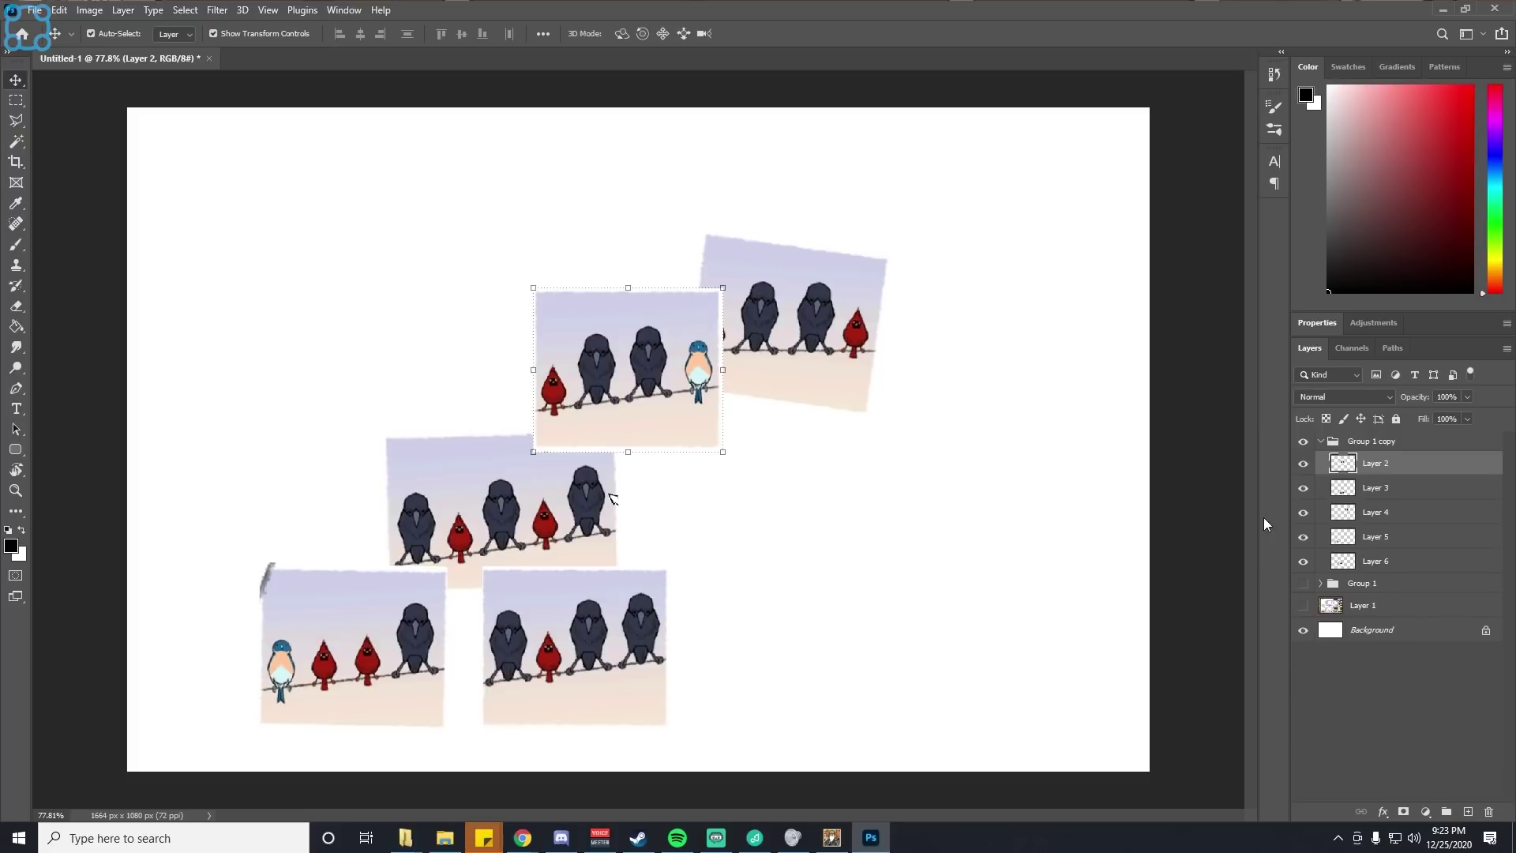
{"action": "left_click", "coordinate": [1387, 489]}
{"action": "left_click", "coordinate": [1393, 469]}
{"action": "left_click", "coordinate": [1391, 537]}
{"action": "left_click_drag", "start_coordinate": [381, 651], "coordinate": [313, 639]}
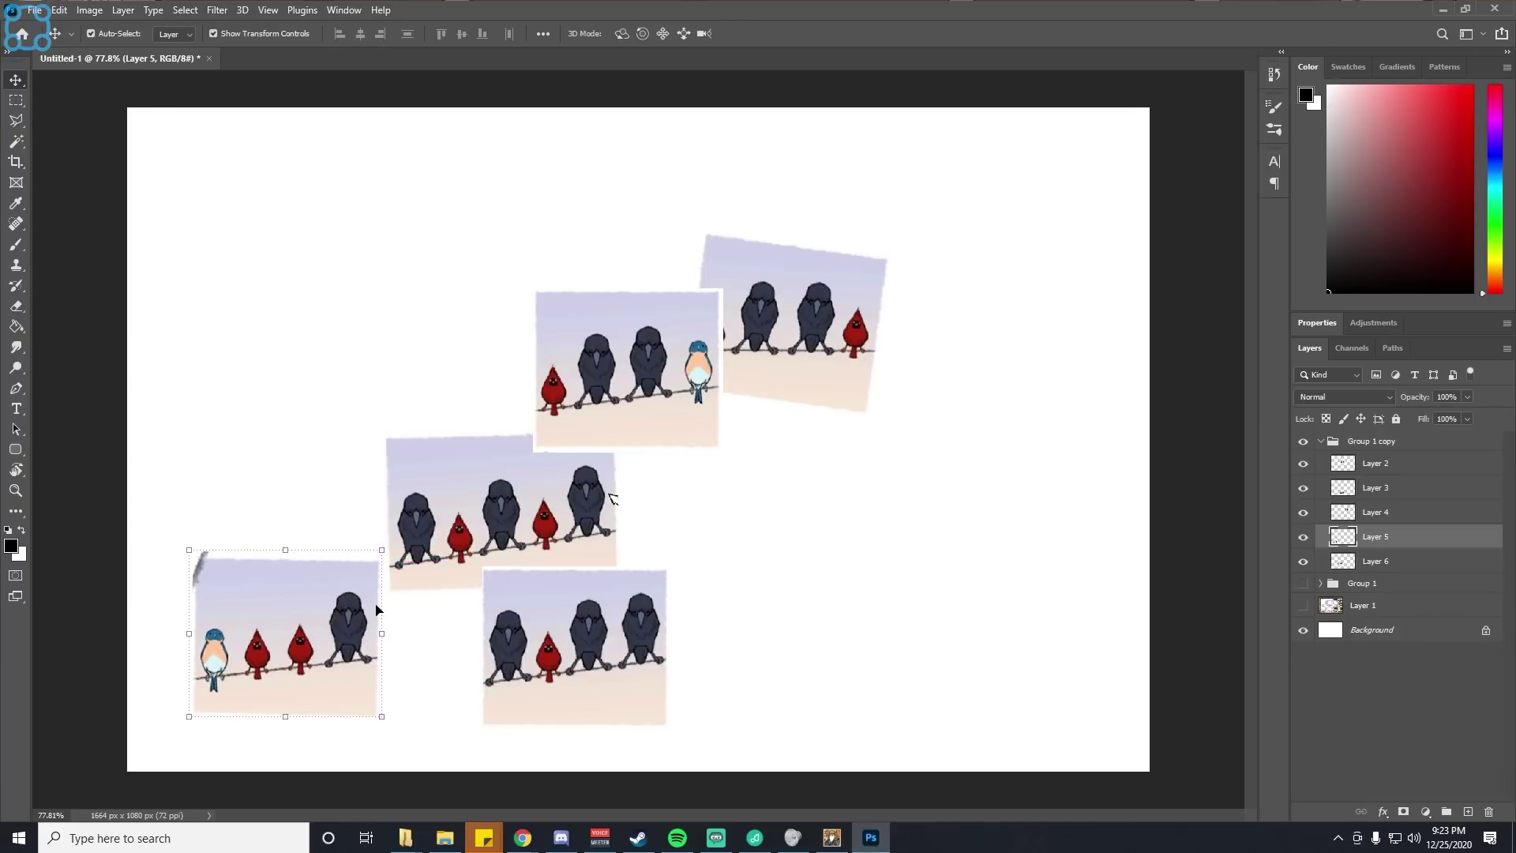
Step: Move the tilted Layer 4 photo to the left of the Layer 2 photo, above the five-bird photo
{"action": "left_click", "coordinate": [1376, 564]}
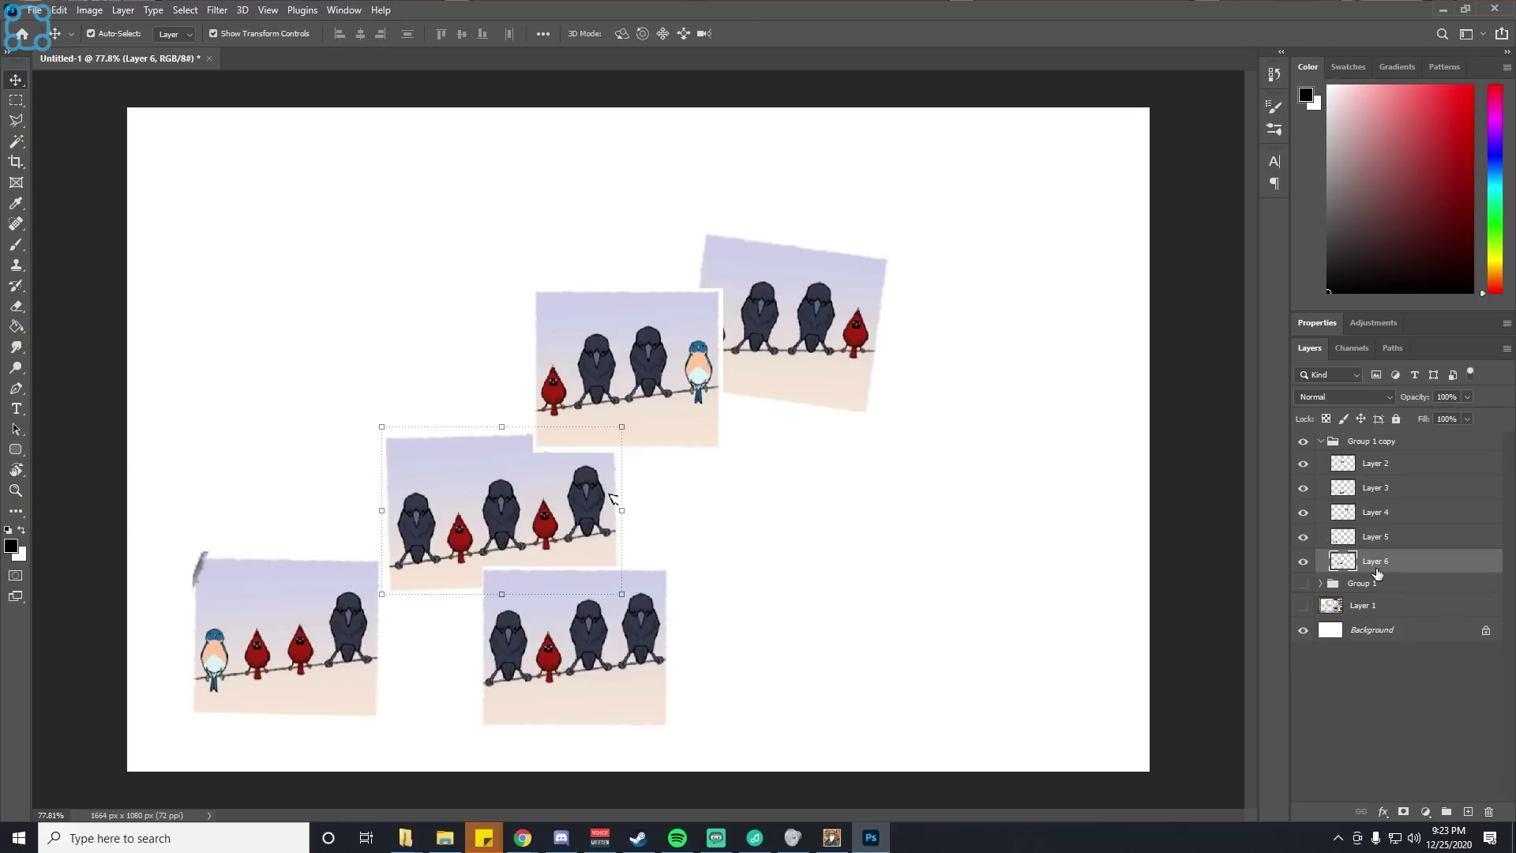
{"action": "left_click", "coordinate": [1399, 513]}
{"action": "left_click_drag", "start_coordinate": [829, 335], "coordinate": [408, 374]}
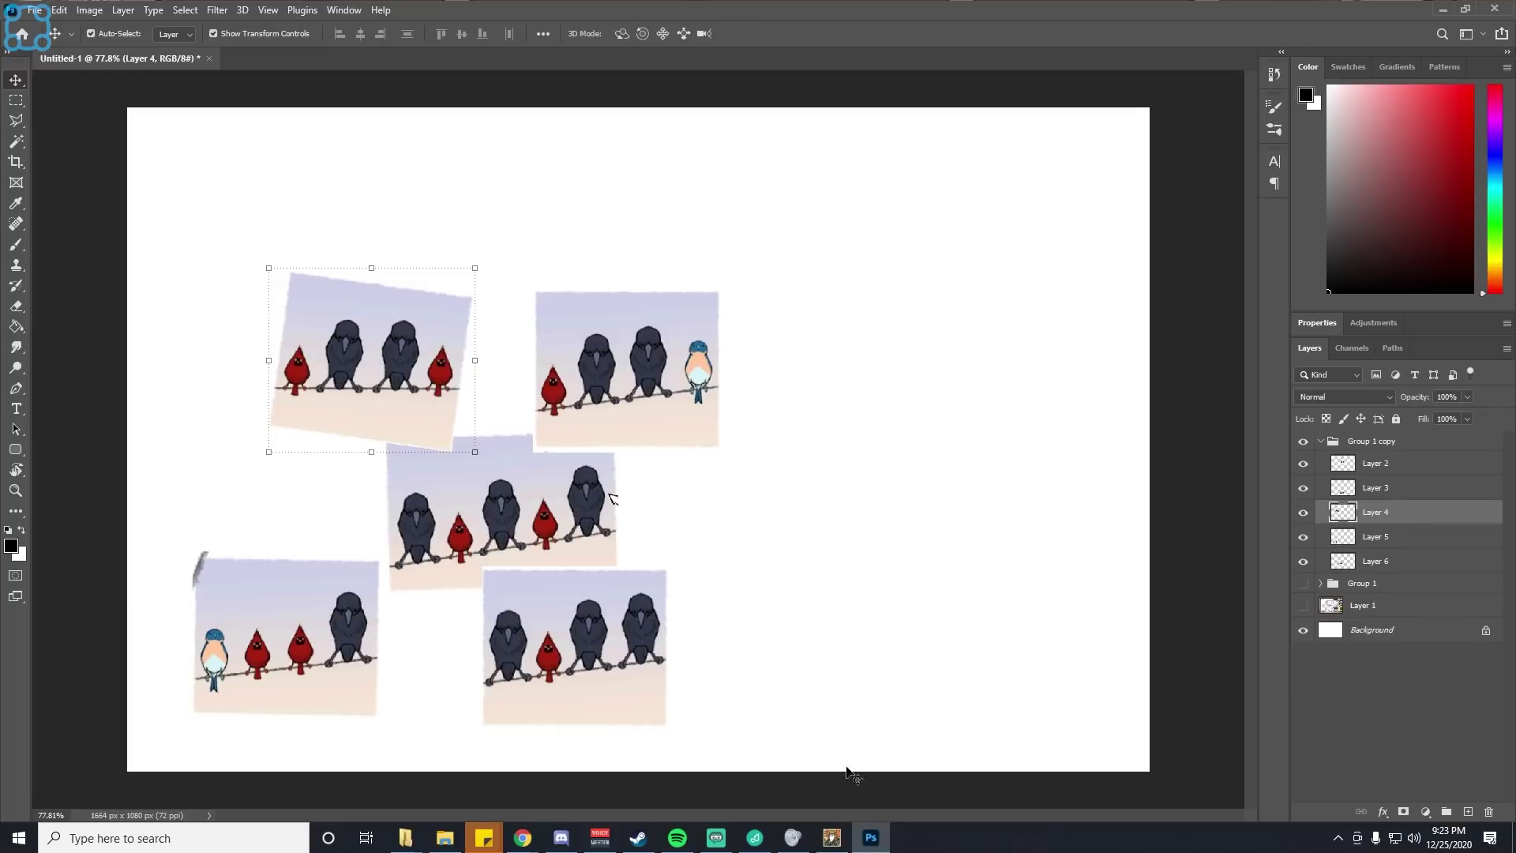
Step: Switch to the Quorum of Crows puzzle and submit 5 as the answer
{"action": "key", "text": "alt+Tab"}
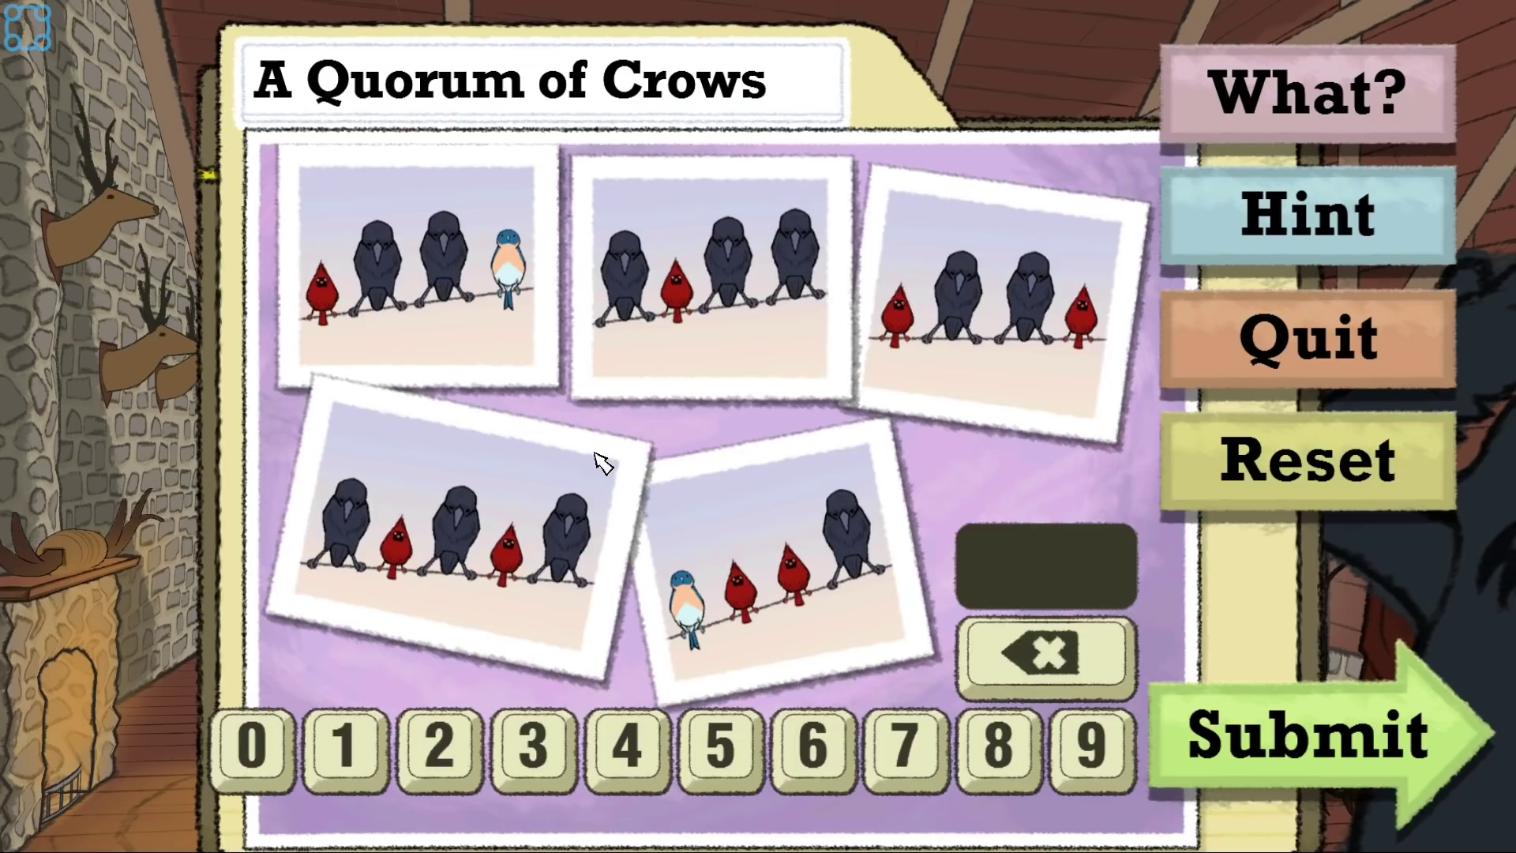
{"action": "left_click", "coordinate": [719, 749]}
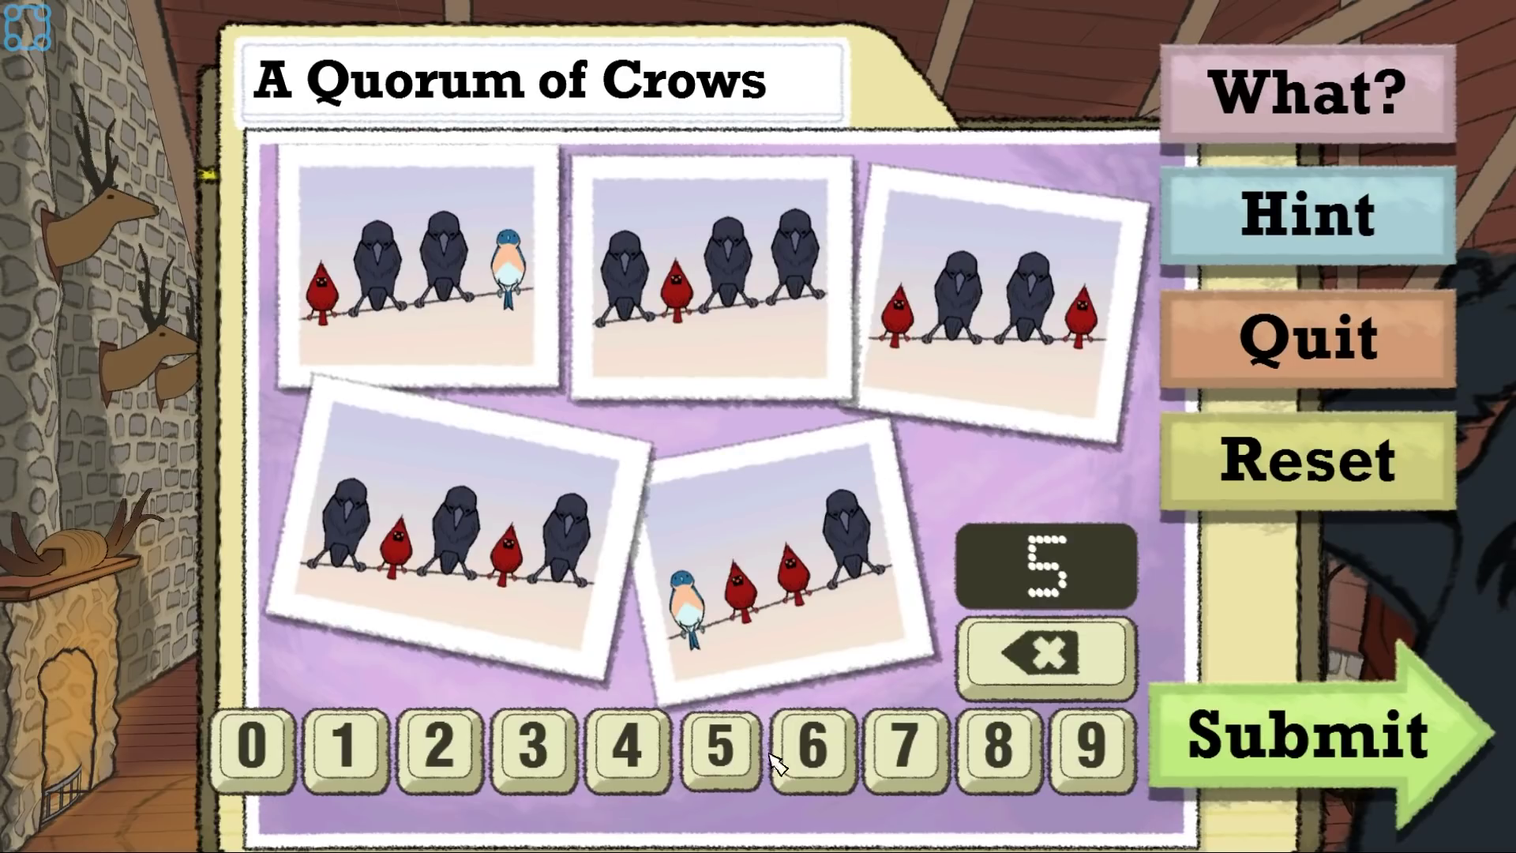
{"action": "left_click", "coordinate": [1345, 751]}
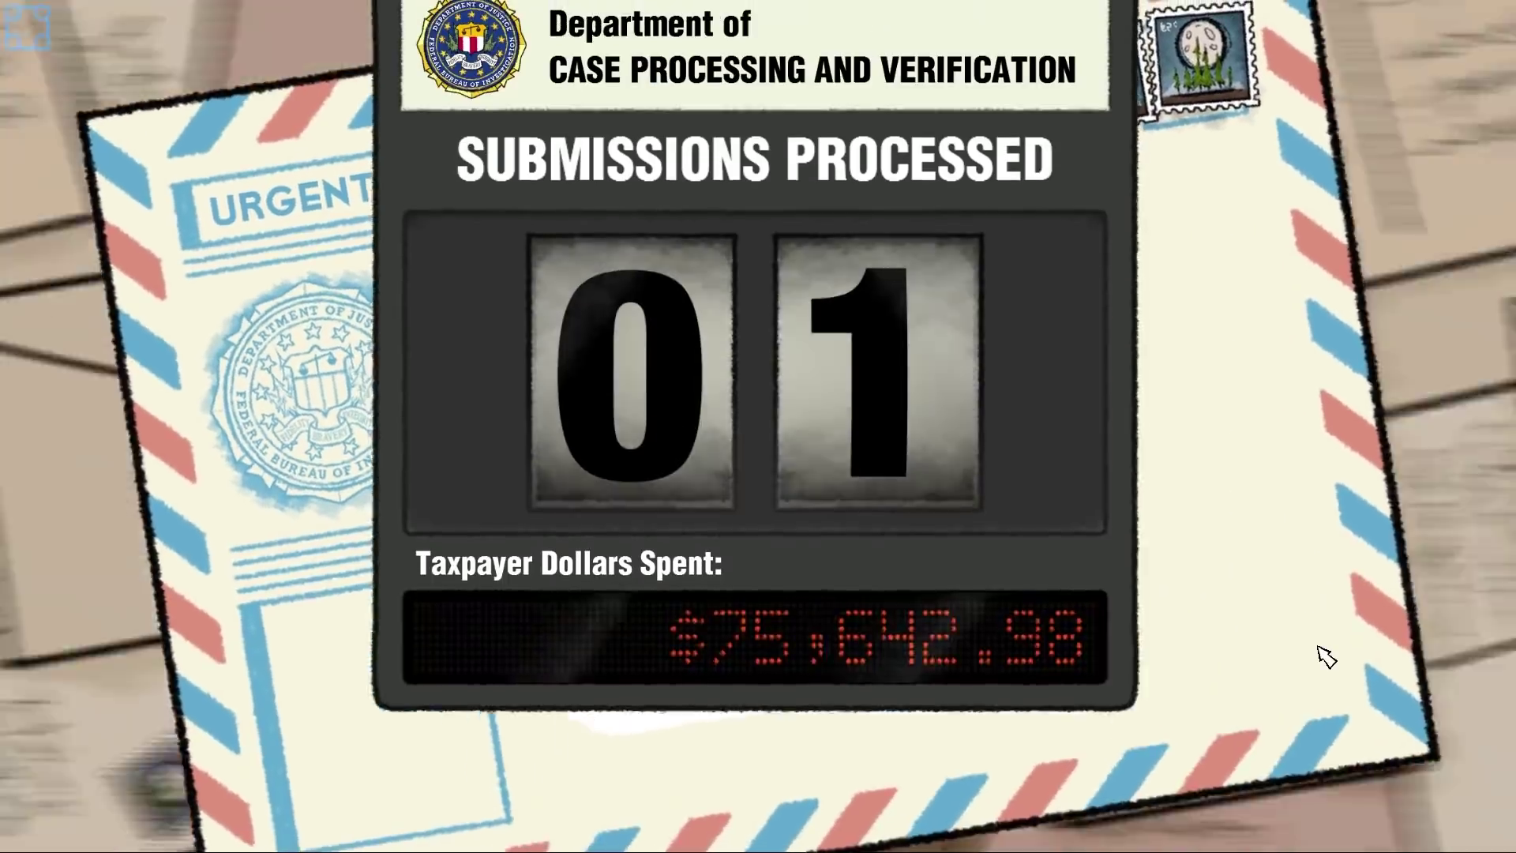